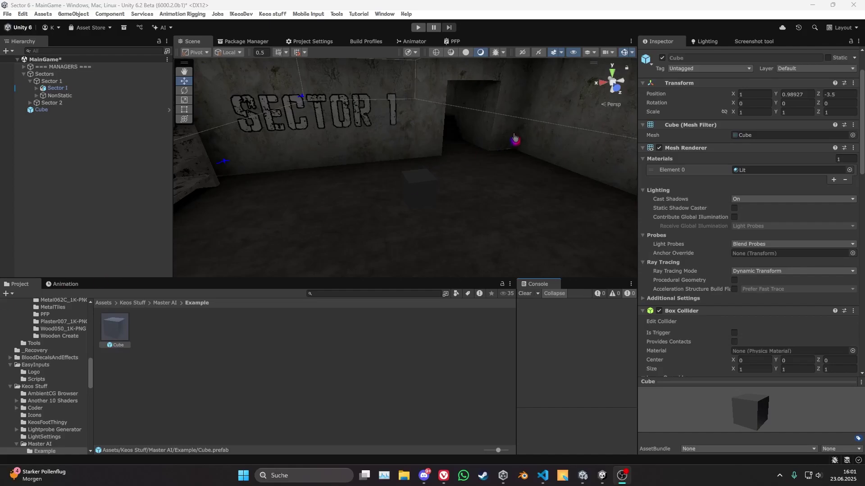
- Open the Master AI folder in the project to show the KeosMasterAI script
right_drag(501, 172, 516, 219)
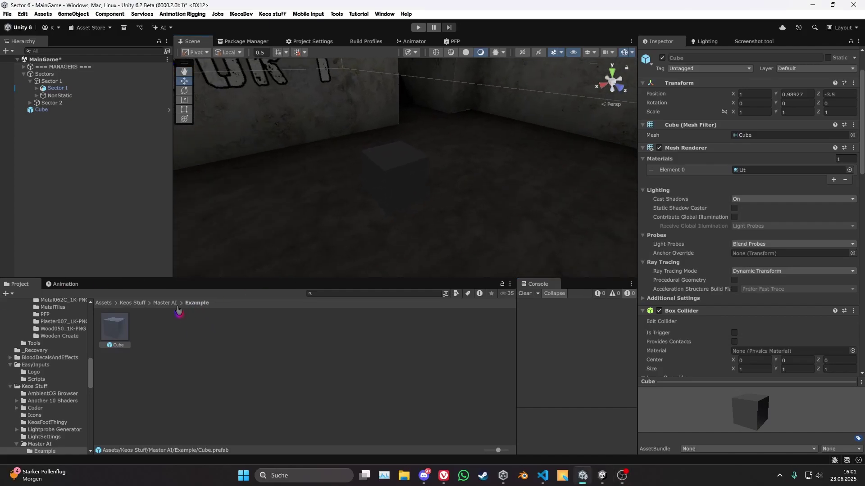
click(163, 303)
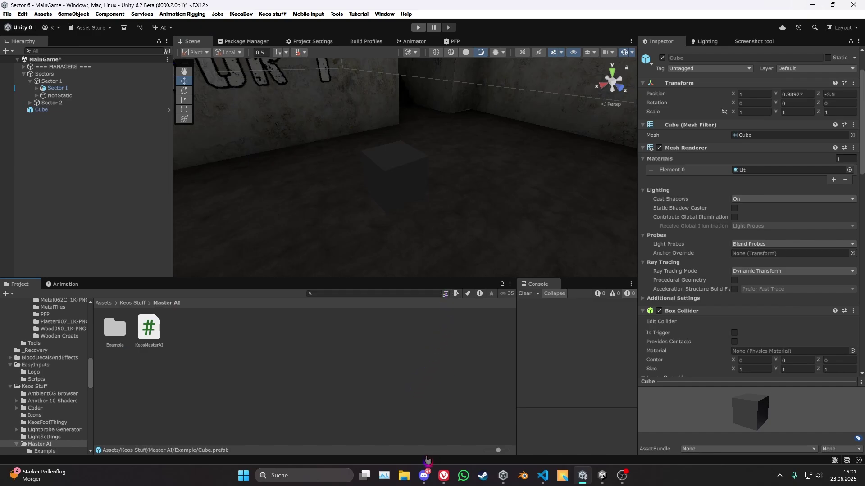
click(424, 476)
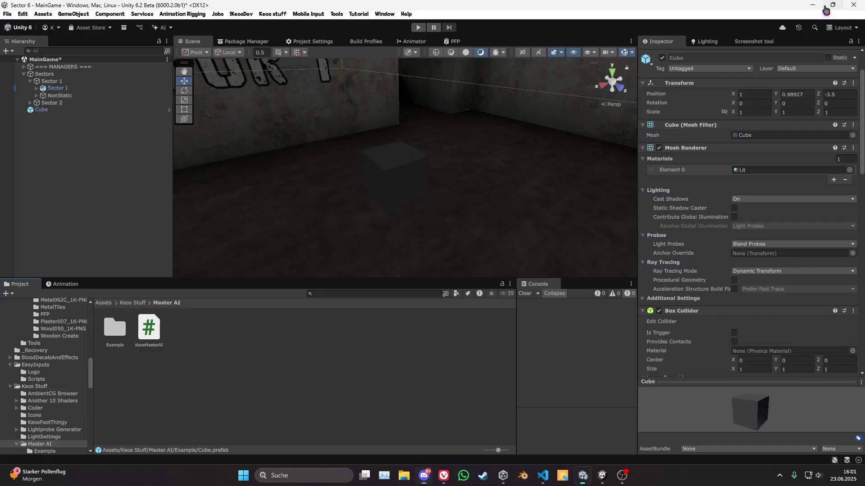
click(825, 7)
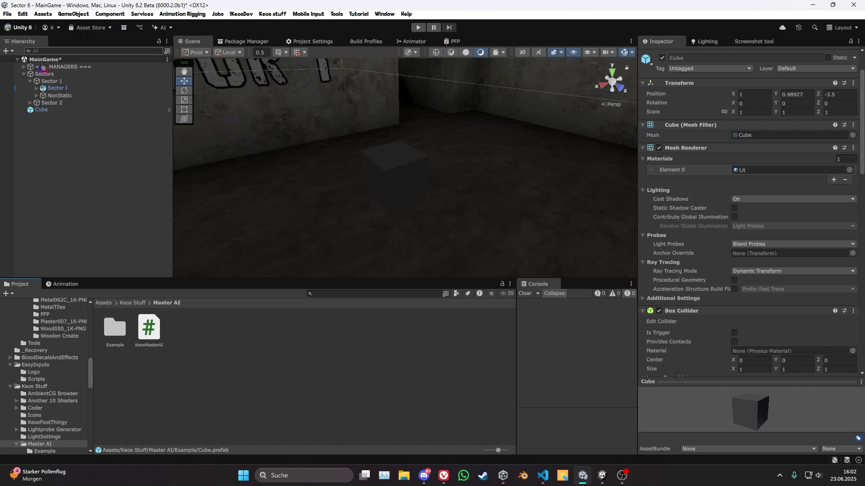
- Open the Example folder and select the Cube in the scene to view its components
click(388, 183)
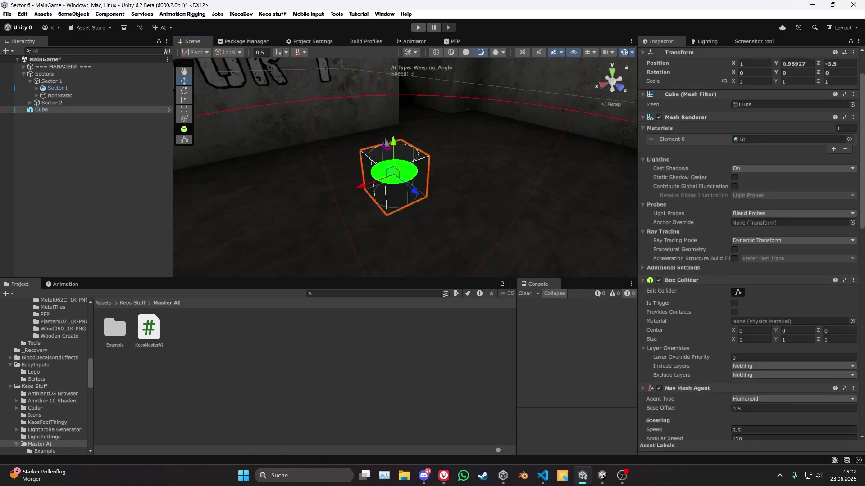
double_click(118, 334)
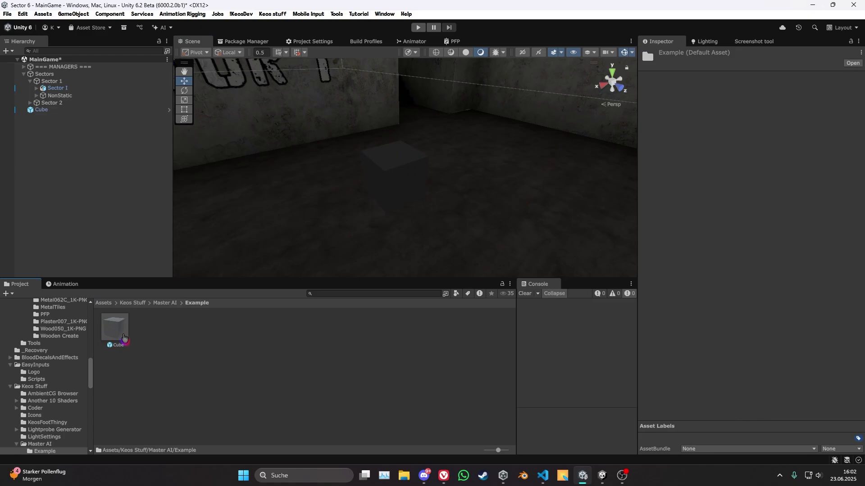
click(402, 168)
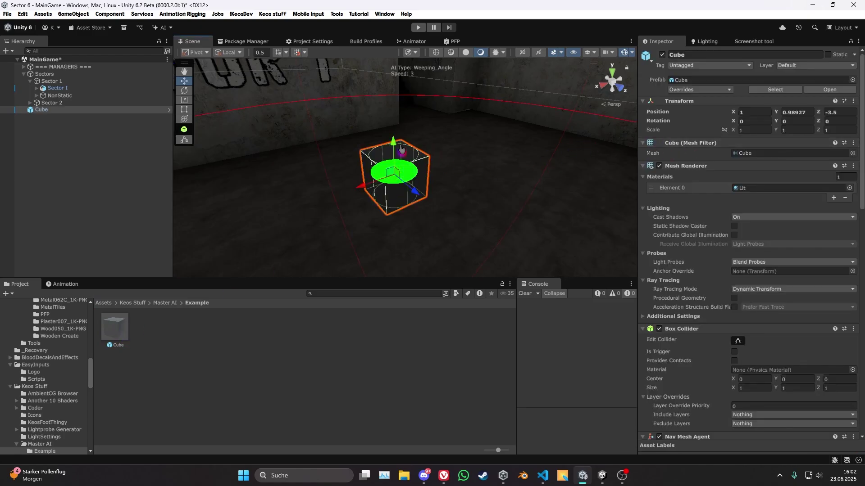
scroll(784, 189, down, 5)
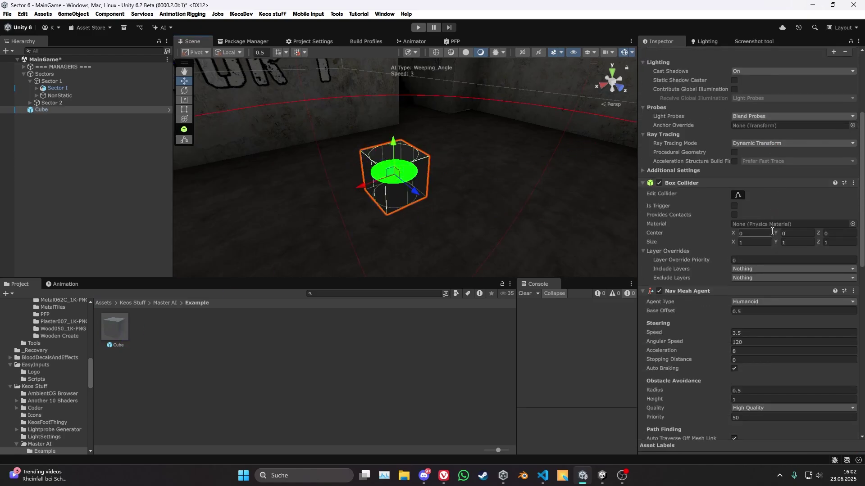
scroll(770, 205, up, 3)
scroll(680, 177, up, 2)
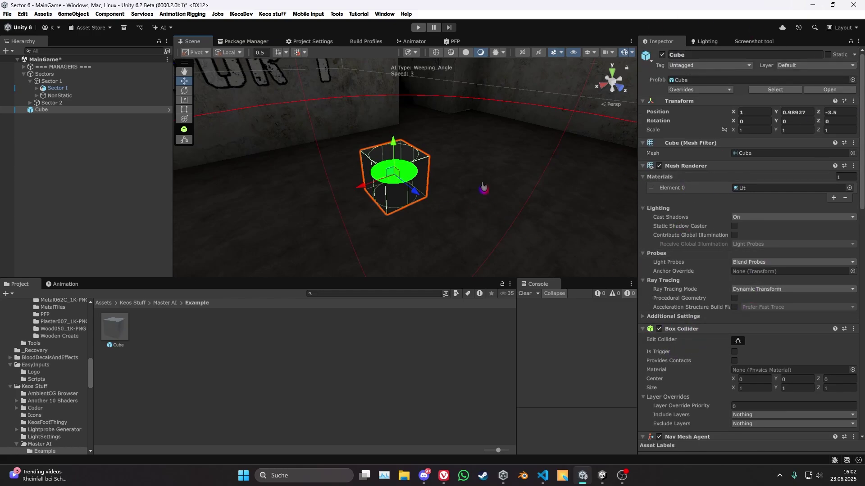
- Disable Auto Braking on the Cube's Nav Mesh Agent
middle_drag(482, 186, 518, 239)
scroll(710, 184, down, 6)
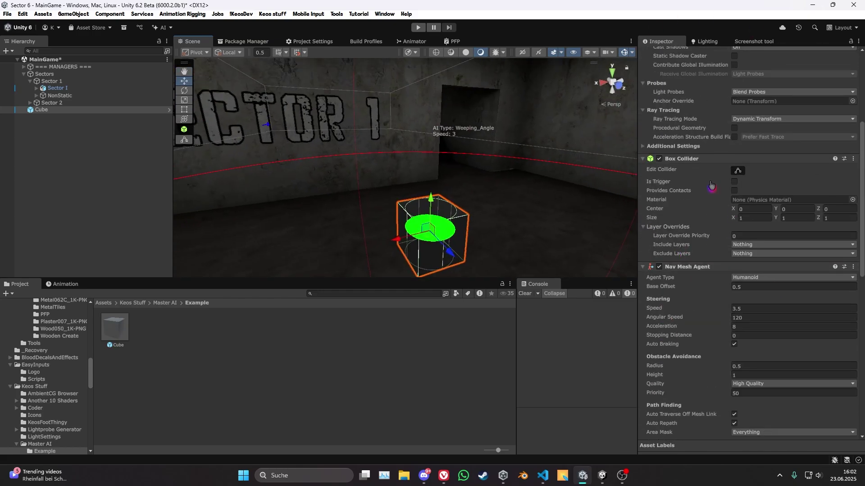
scroll(645, 169, down, 5)
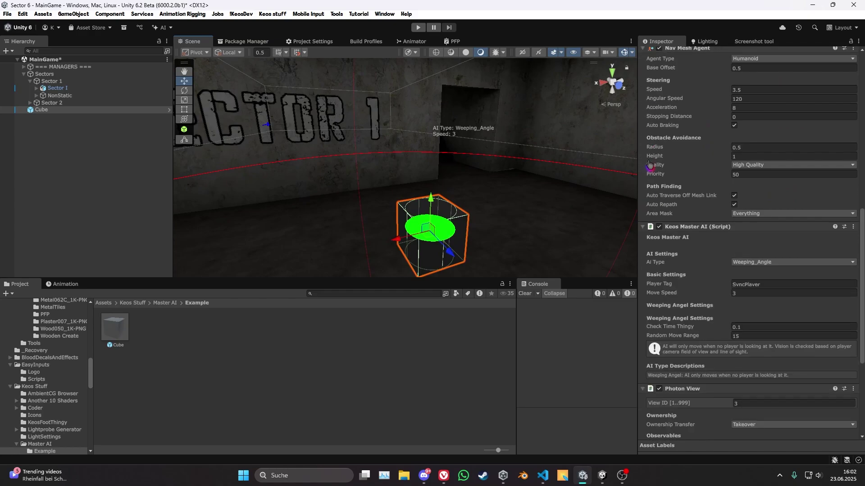
scroll(693, 180, up, 3)
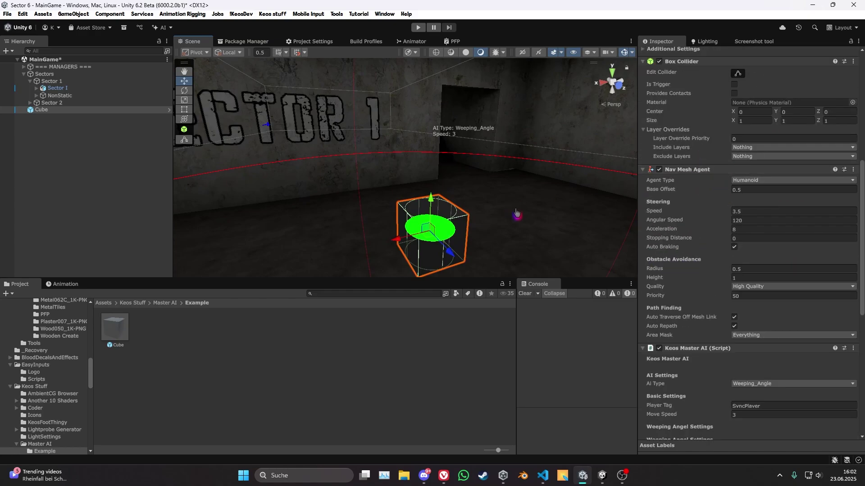
right_drag(499, 184, 450, 185)
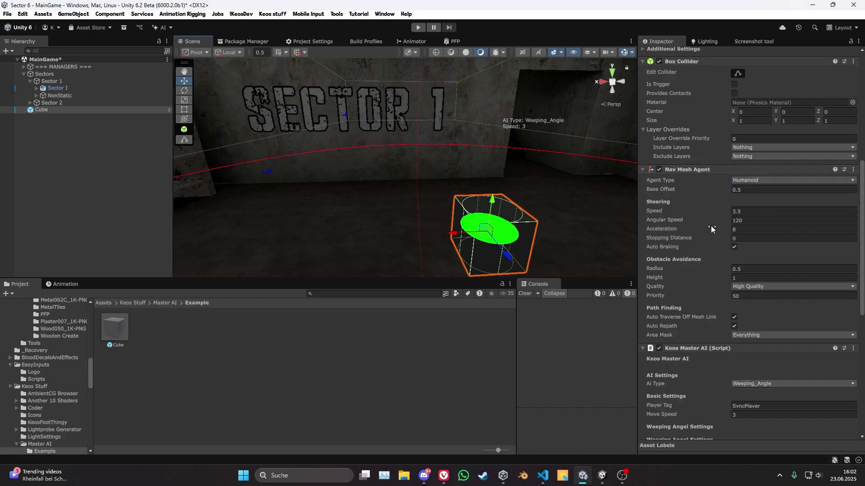
click(734, 247)
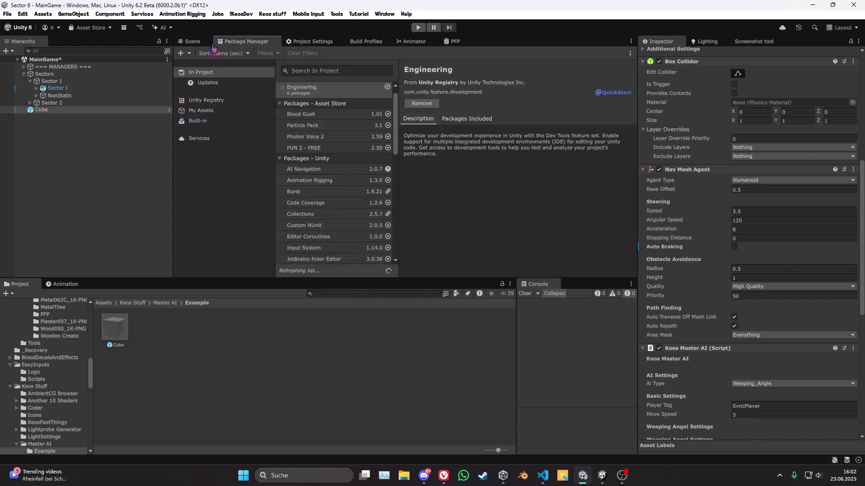
- Search the Unity Registry packages for "AI" and show the AI Navigation package details
click(206, 100)
click(315, 72)
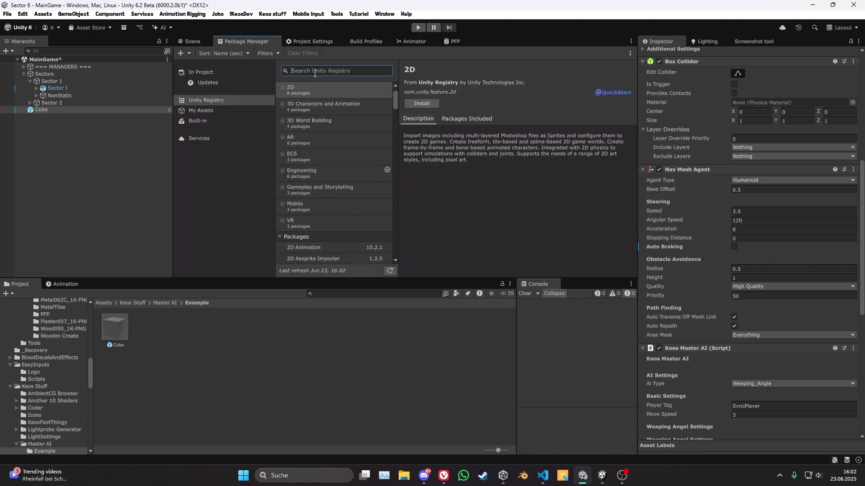
text(AI)
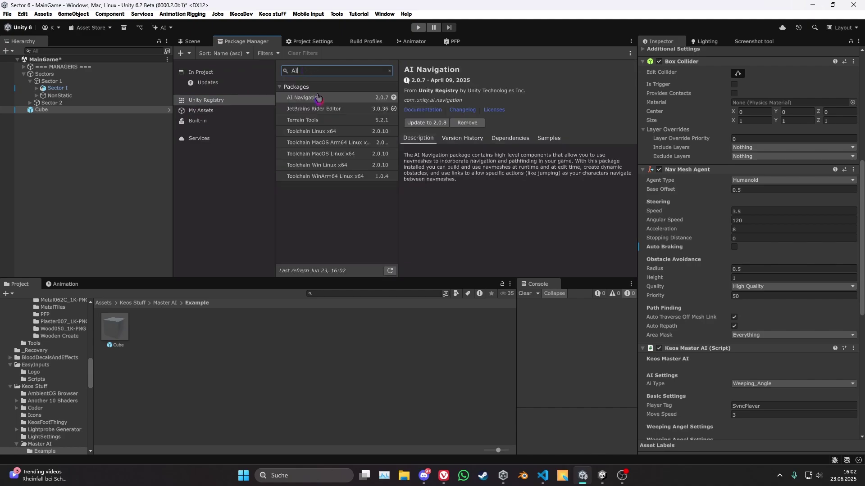
click(318, 97)
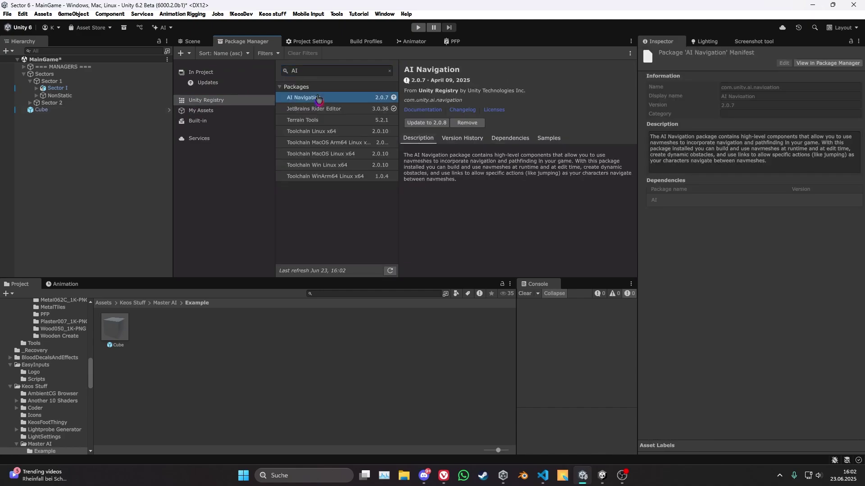
- Return to the scene, reselect the Cube and review its Nav Mesh Agent steering and obstacle avoidance settings
click(196, 42)
click(508, 218)
scroll(731, 185, down, 10)
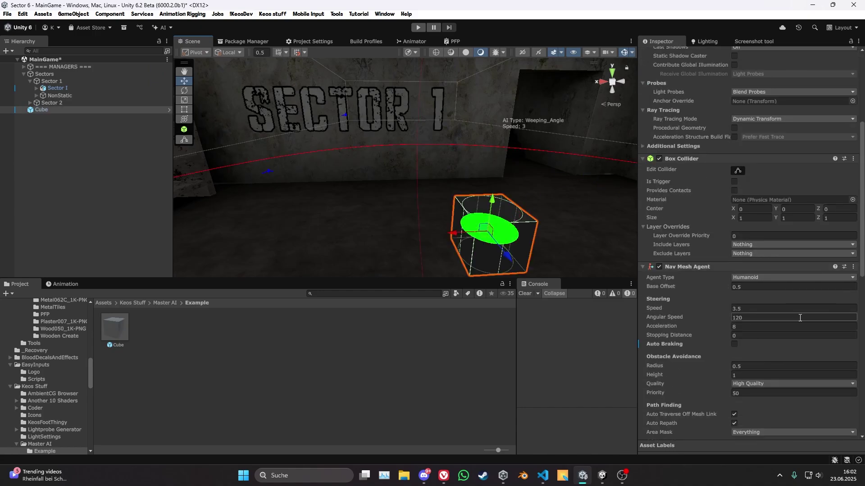
scroll(730, 184, up, 5)
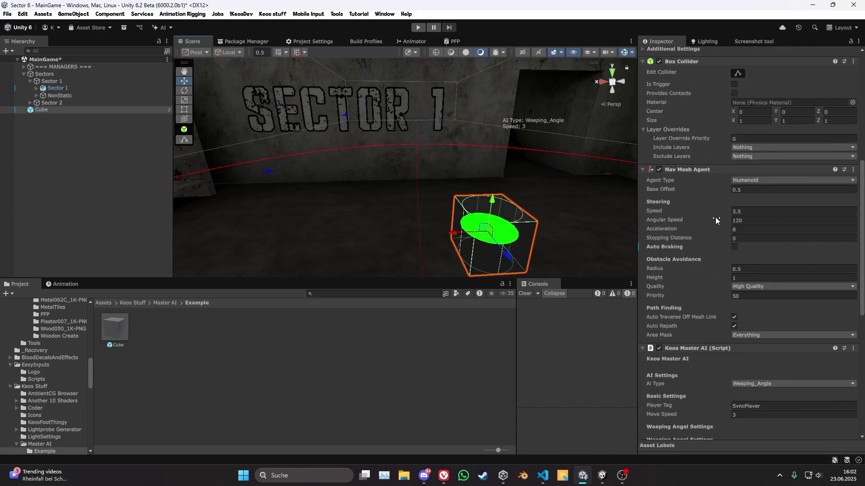
scroll(655, 194, down, 1)
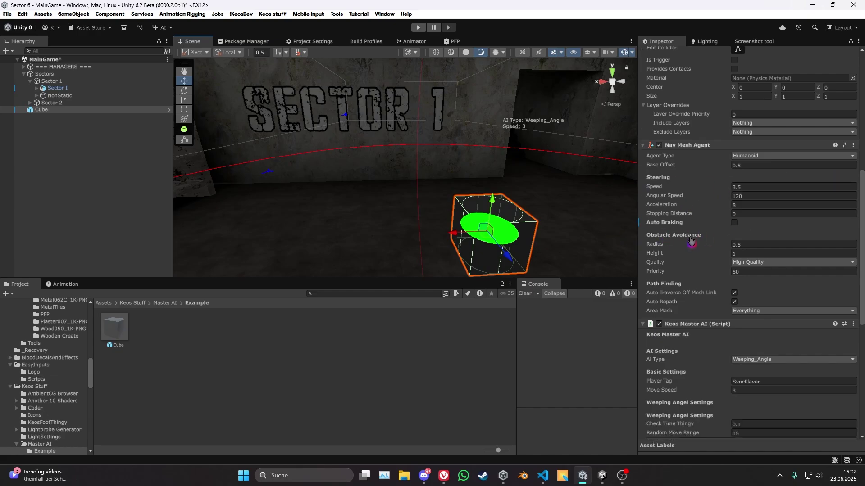
scroll(687, 178, down, 1)
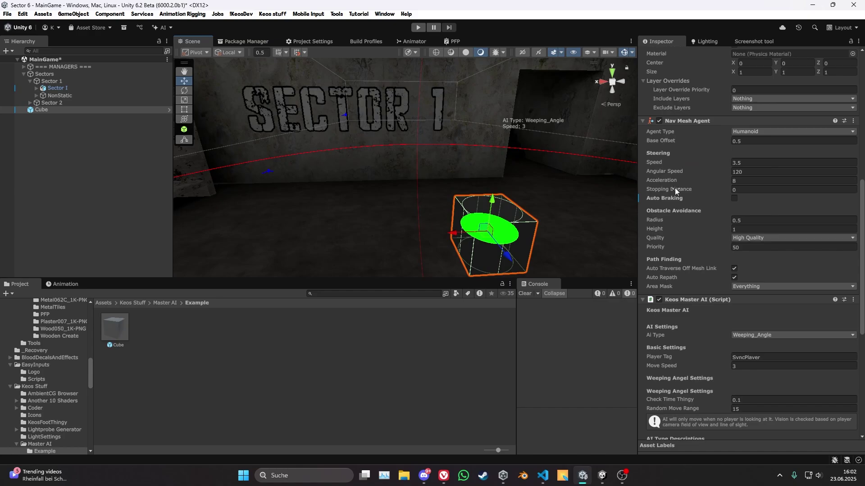
- Examine the Cube's Keos Master AI, Photon View and Photon Transform View settings, including the transform view's info note
scroll(681, 182, down, 1)
scroll(681, 181, down, 3)
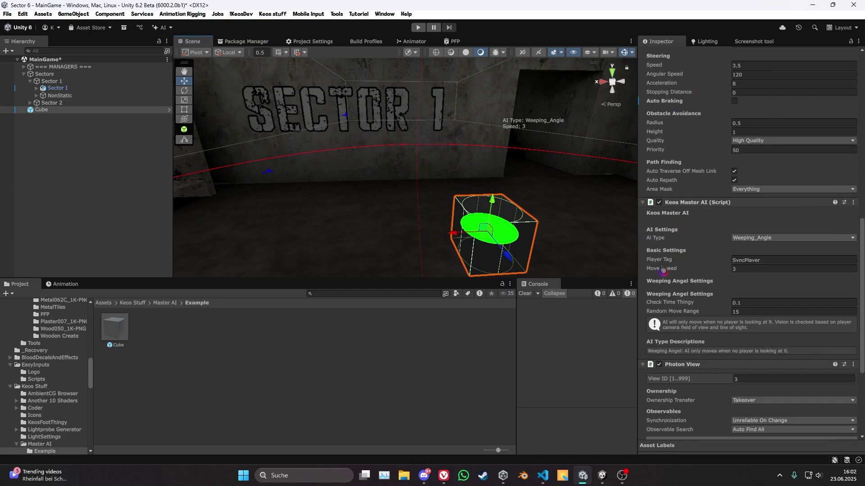
scroll(688, 187, down, 6)
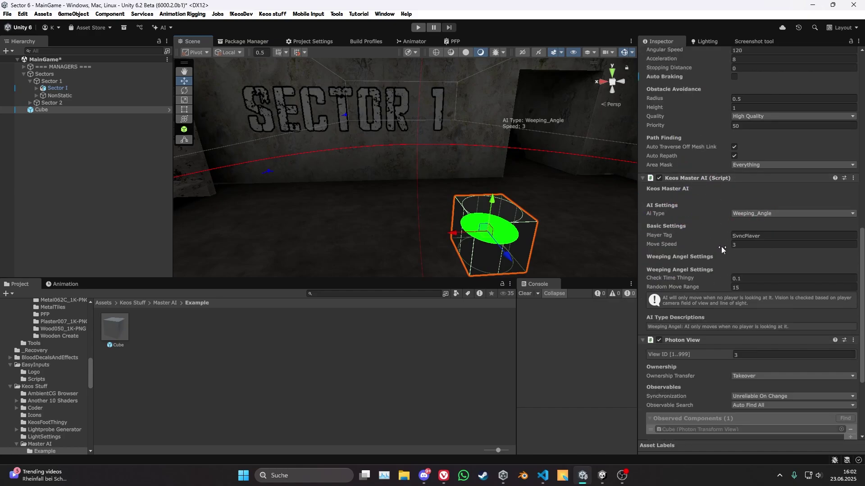
scroll(704, 183, up, 2)
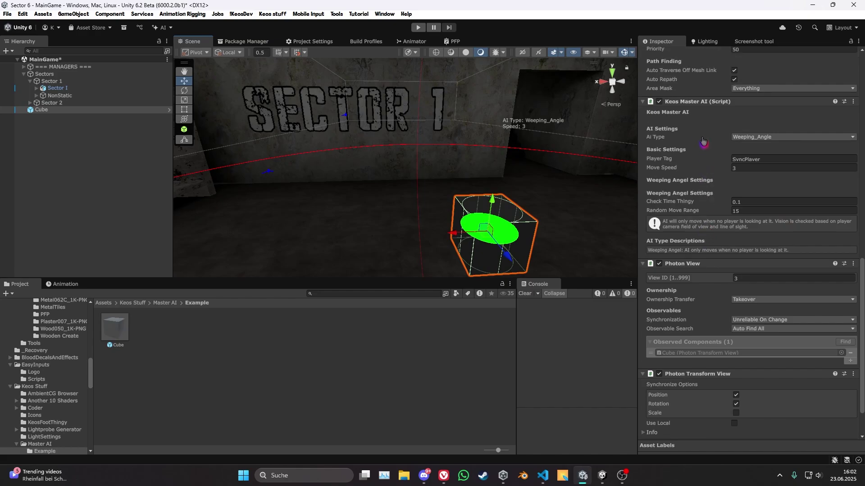
scroll(688, 108, down, 2)
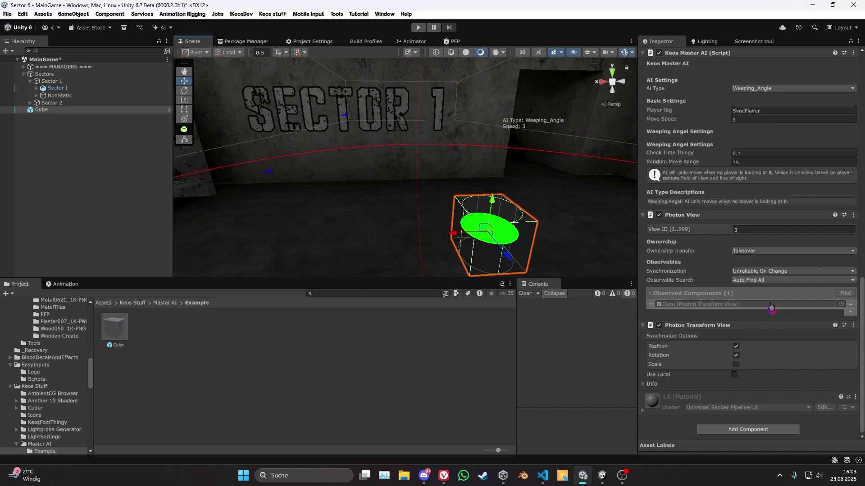
click(642, 384)
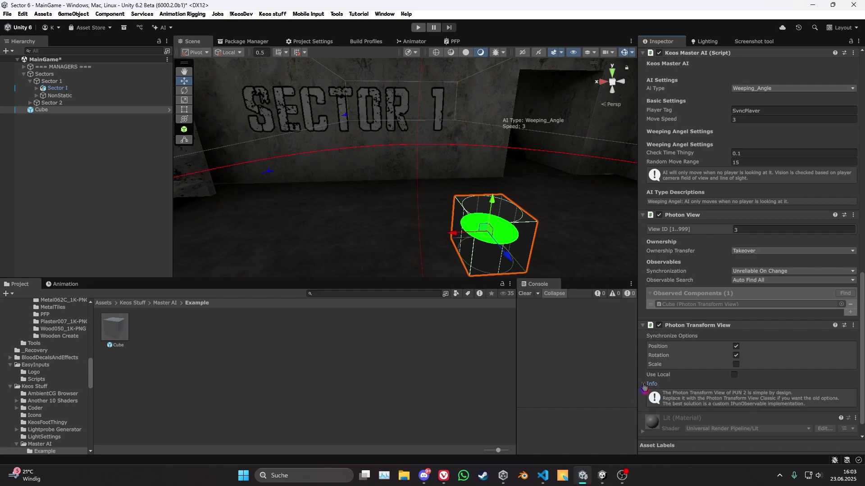
click(644, 385)
scroll(709, 222, up, 3)
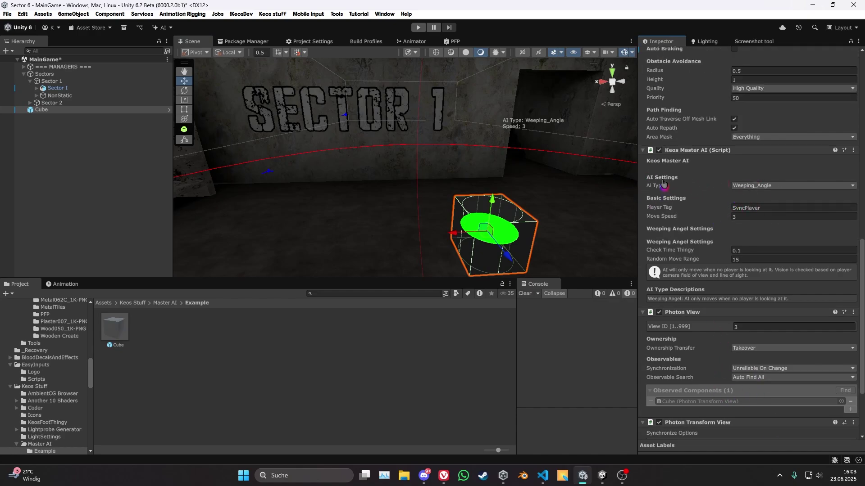
- Set the Cube's AI Type to Random and start Play mode
click(768, 185)
click(757, 204)
right_drag(396, 200, 399, 228)
click(418, 27)
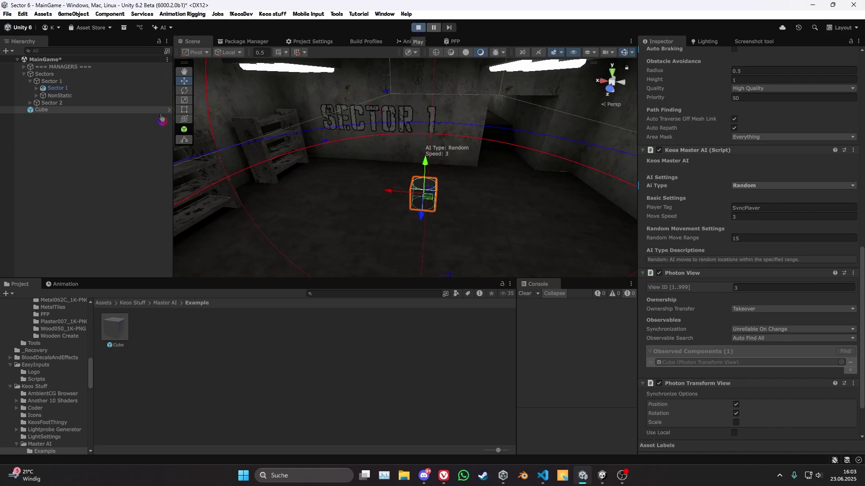
- Observe the Cube's random movement through the Sector 1 room while the game runs
right_click(321, 84)
click(184, 88)
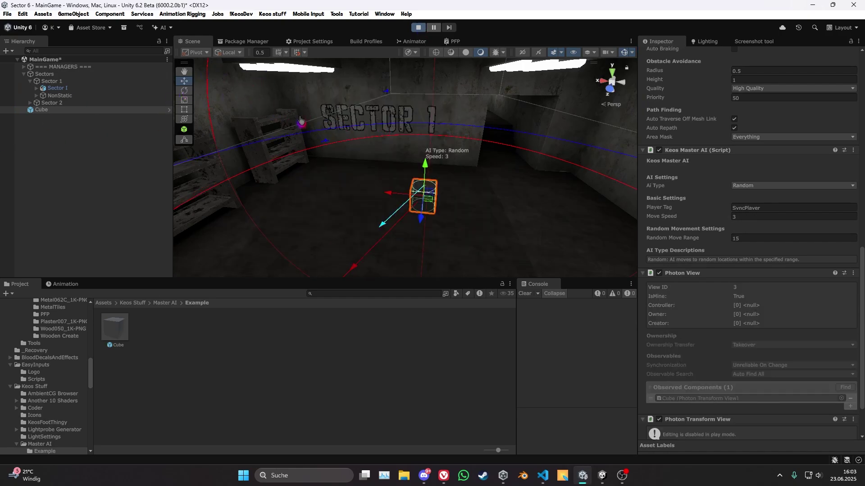
right_drag(401, 125, 377, 223)
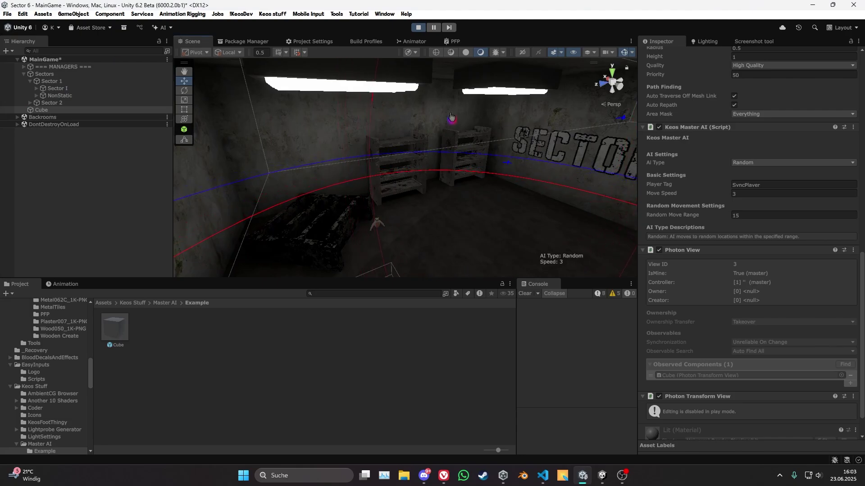
right_drag(503, 167, 683, 135)
key(w)
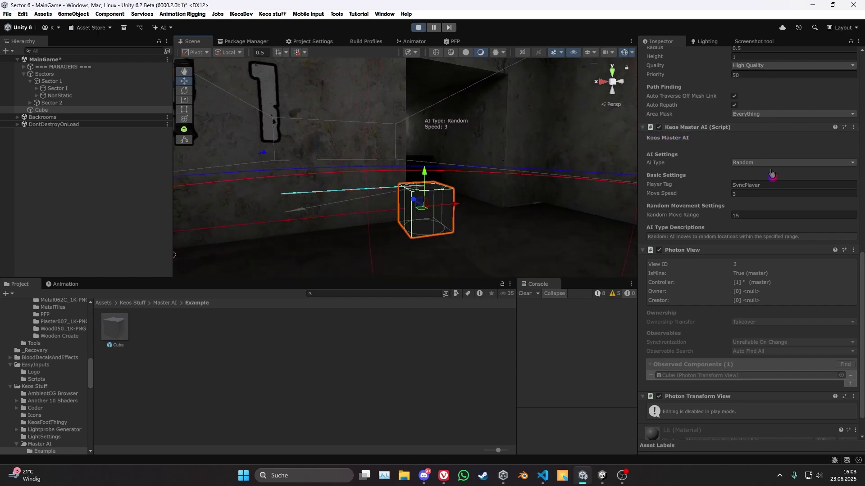
- Set the running Cube's AI Type to Radius
click(771, 162)
click(757, 182)
- Follow the Cube and the player through the level to examine the radius chase behaviour, then frame the Cube
right_drag(562, 137, 321, 222)
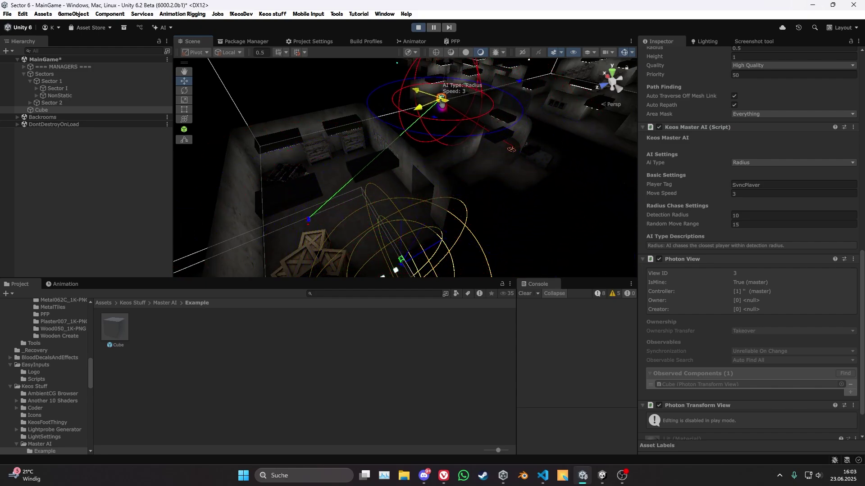
right_drag(494, 170, 392, 198)
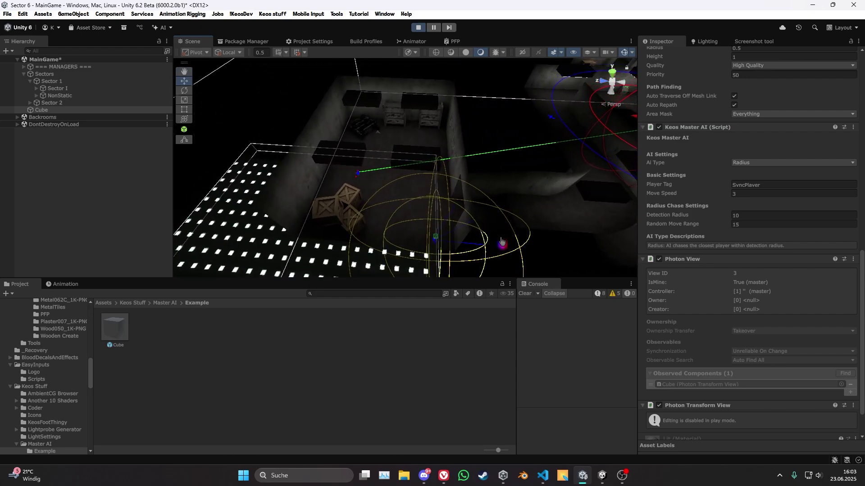
right_drag(502, 242, 417, 231)
key(d)
key(w)
key(w)
key(e)
key(w)
key(s)
key(e)
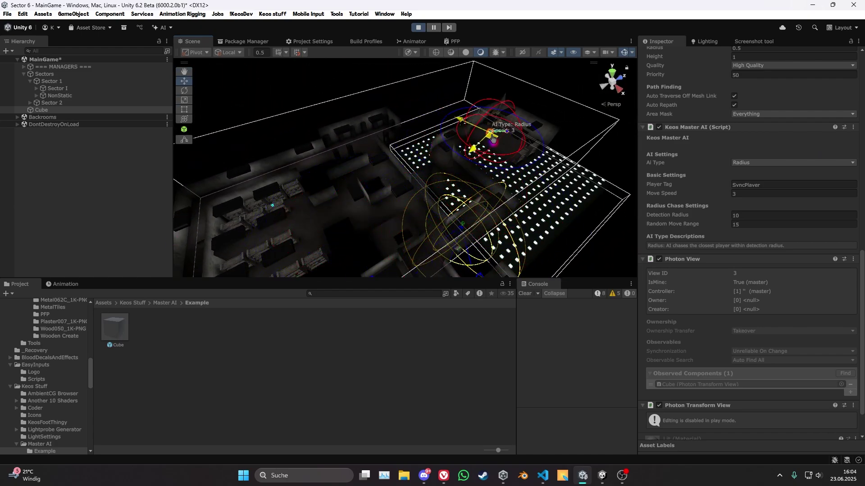
key(f)
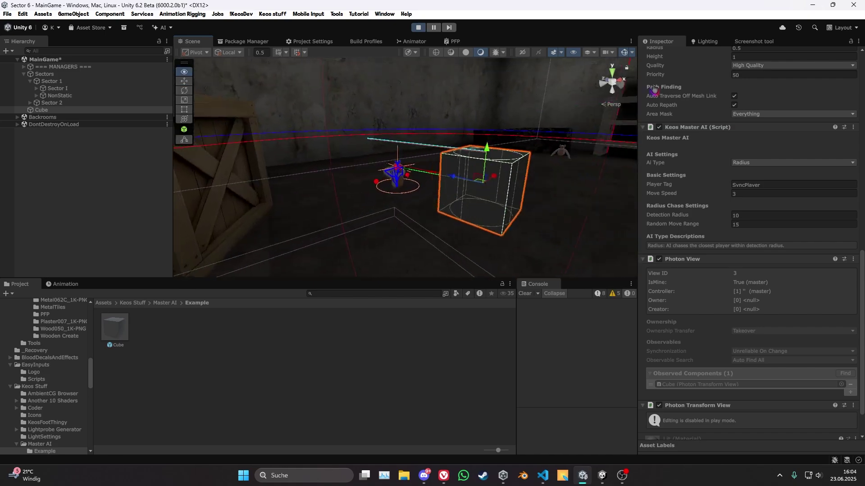
- Set the running Cube's AI Type to Raycast and limit its Wall Layer to Default
click(749, 165)
click(780, 191)
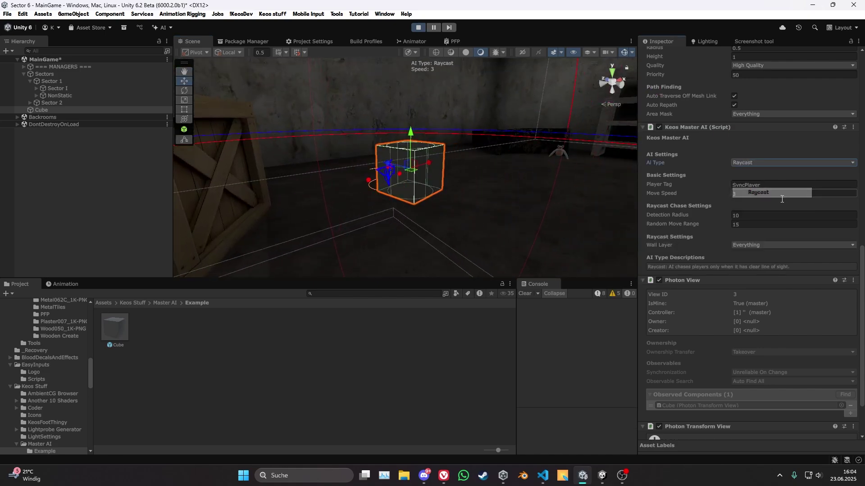
right_drag(436, 182, 393, 196)
click(757, 245)
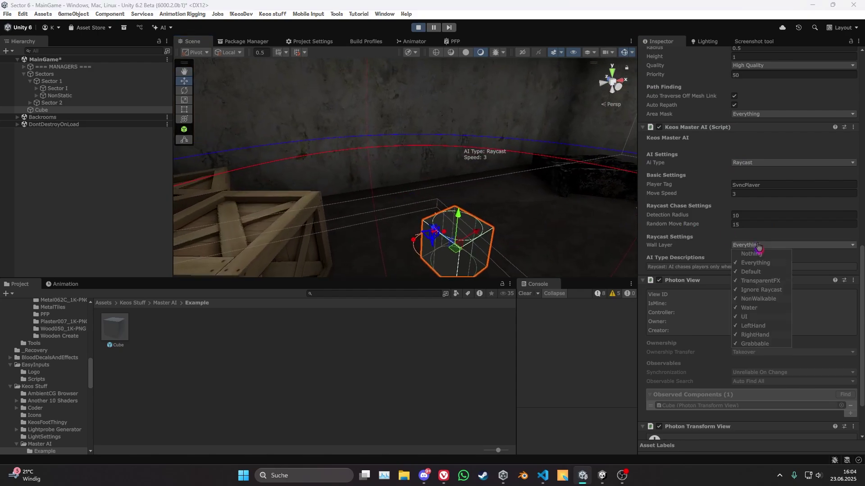
click(757, 256)
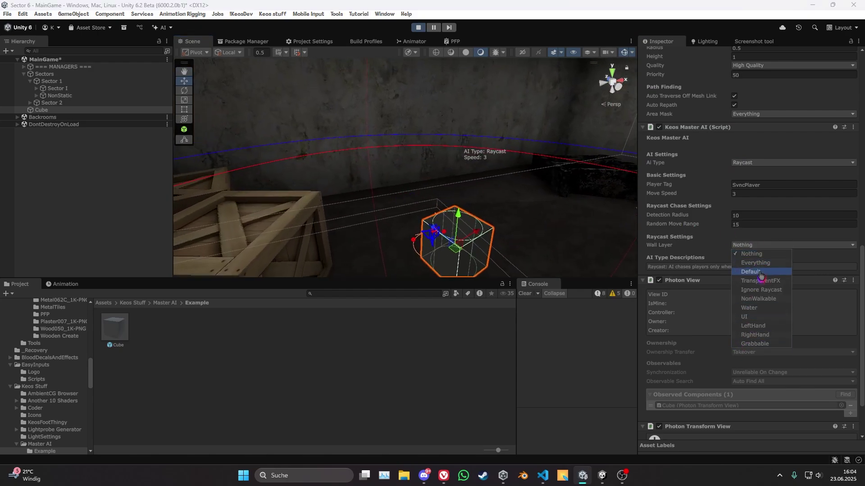
click(761, 273)
- Move the Cube along its blue axis out of the crate room, behind the wall, and examine its raycast line to the player
right_drag(588, 242, 688, 290)
right_drag(494, 198, 537, 200)
key(s)
alt+drag(538, 199, 361, 158)
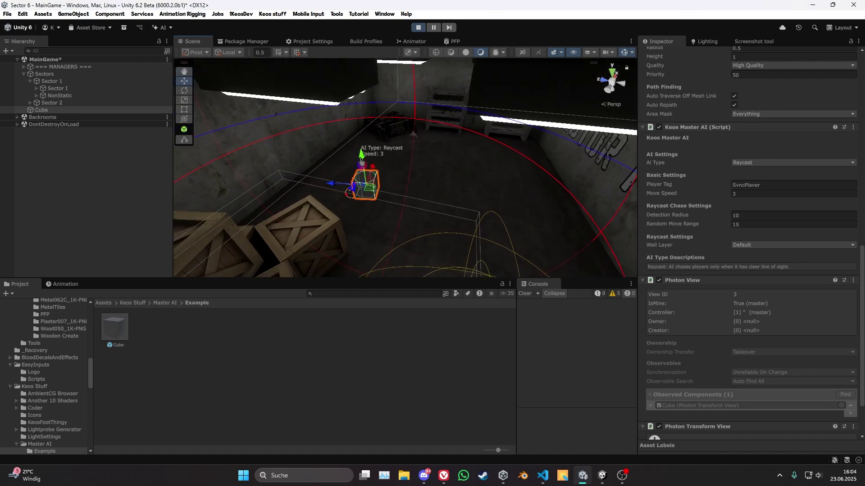
key(s)
mouse_move(369, 187)
right_down()
mouse_move(431, 183)
mouse_move(367, 183)
right_up()
drag(341, 193, 507, 135)
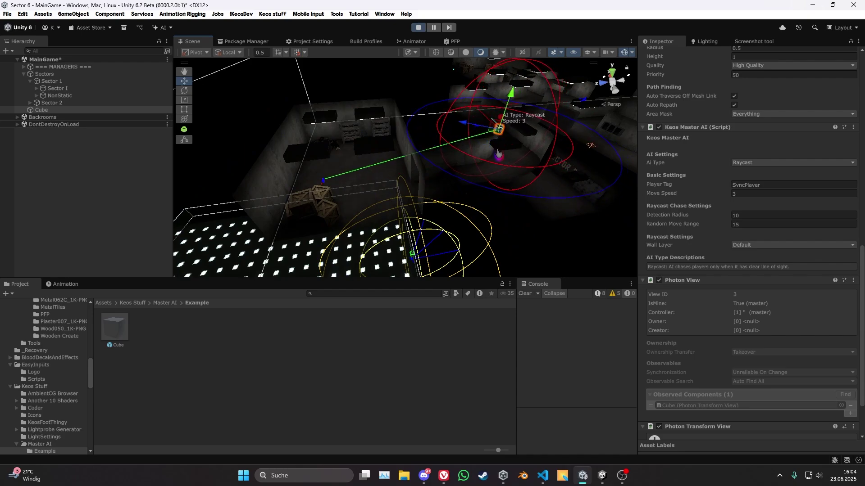
right_drag(498, 154, 335, 119)
key(w)
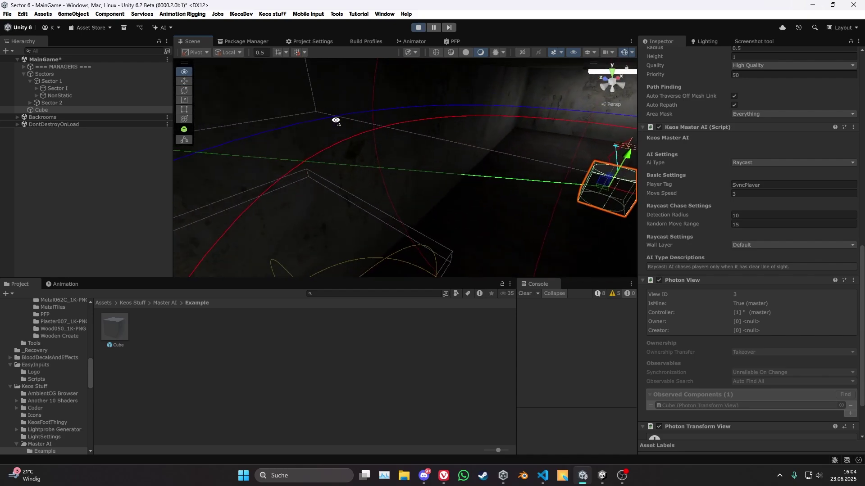
alt+drag(336, 121, 342, 99)
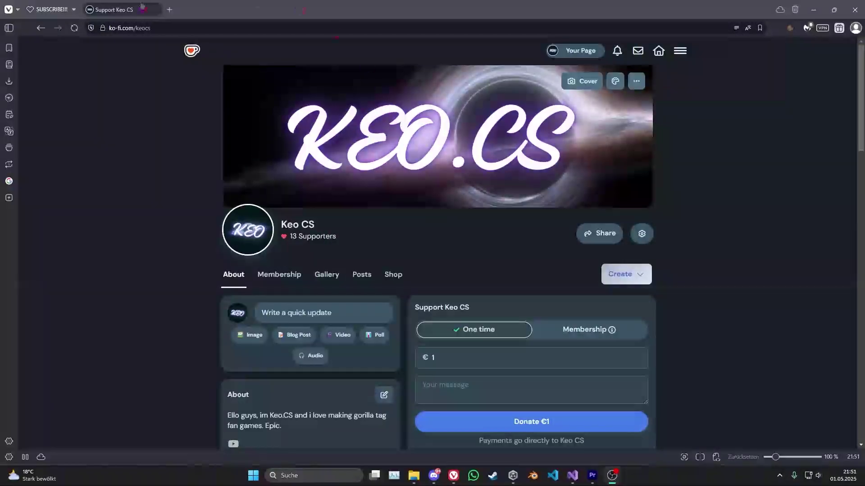
- Switch to the browser and look through the Keo CS Ko-fi page and its shop items
click(157, 29)
click(162, 148)
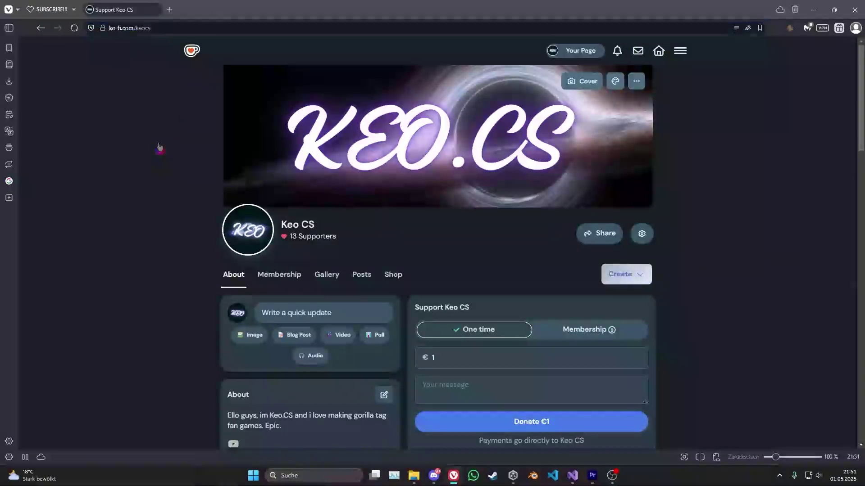
scroll(380, 256, down, 5)
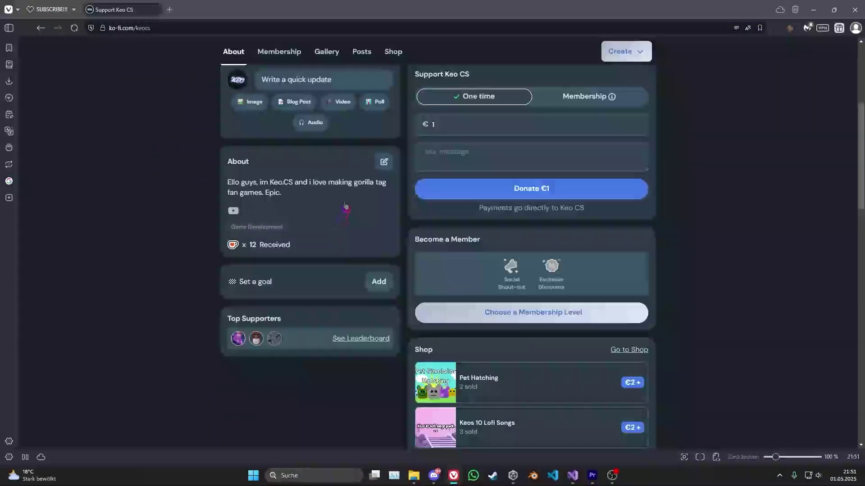
scroll(354, 172, up, 4)
click(398, 218)
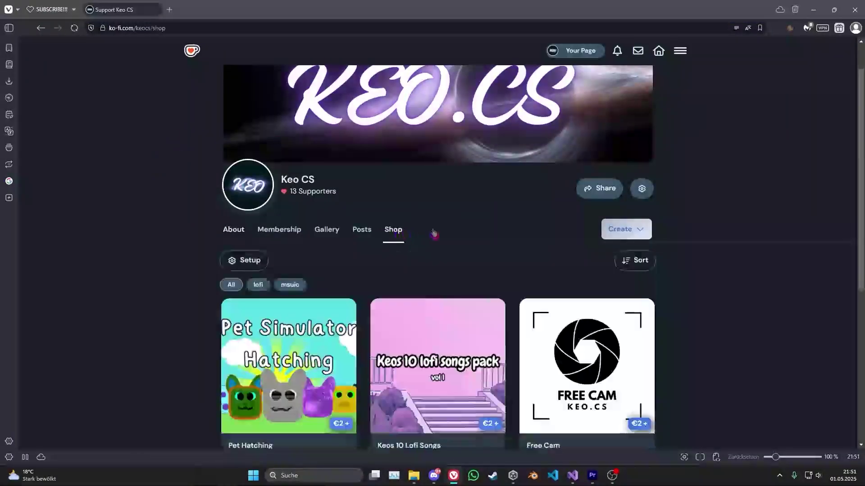
scroll(468, 259, down, 5)
scroll(394, 218, up, 2)
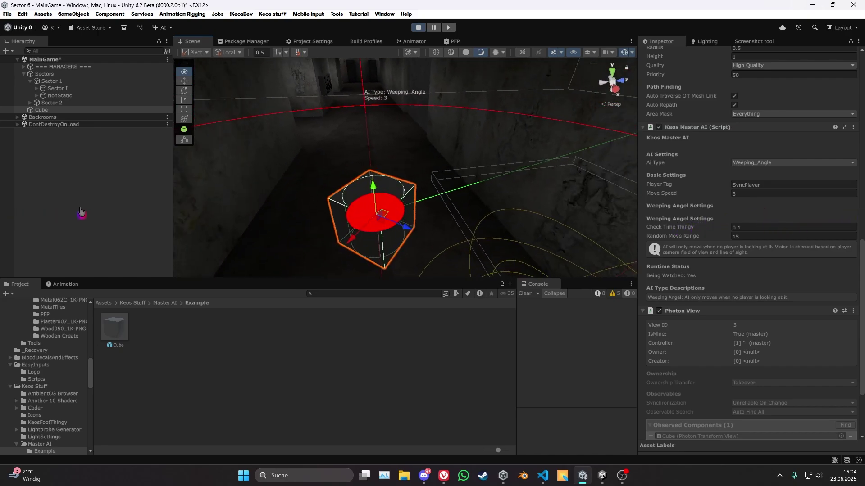
- Select GorillaPlayer within the == PLAYER == group of the managers in the Unity scene
right_drag(81, 212, 90, 209)
key(s)
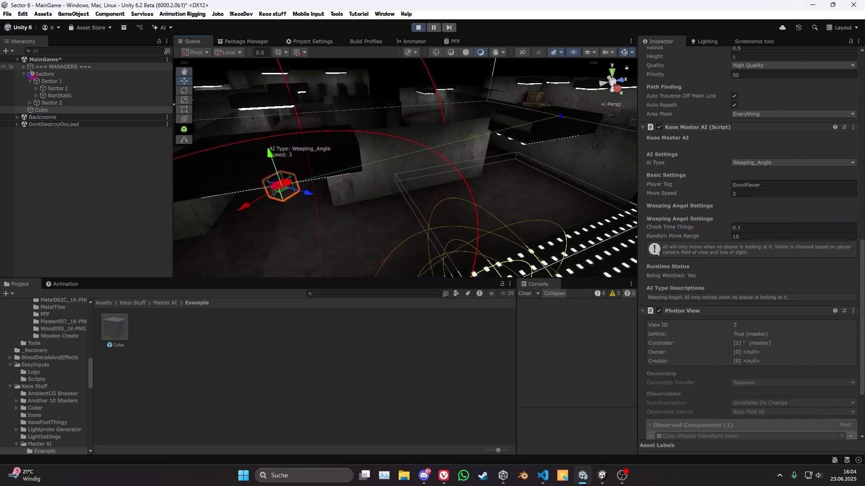
click(23, 68)
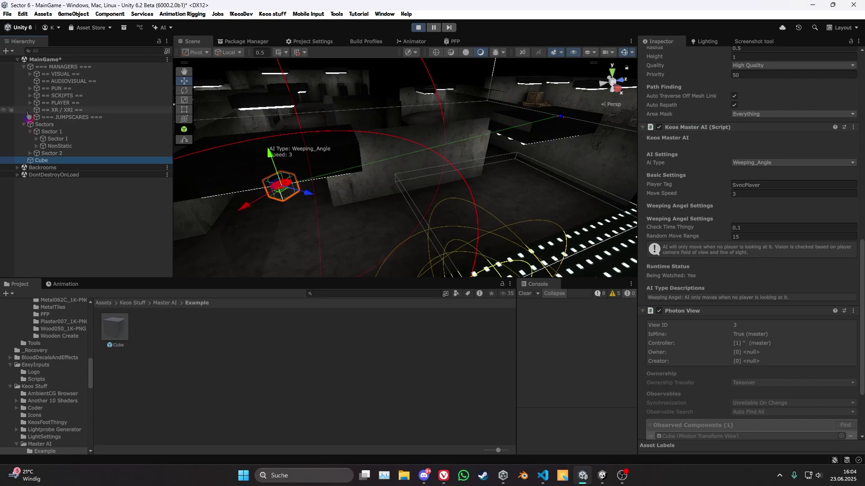
click(29, 103)
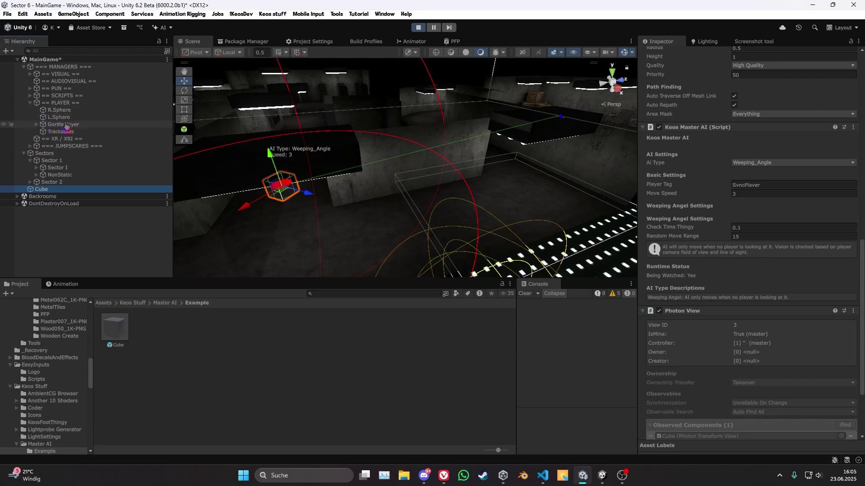
click(63, 125)
- Rotate GorillaPlayer around its vertical axis to about 7° with the combined Transform tool
right_drag(418, 188, 331, 219)
key(s)
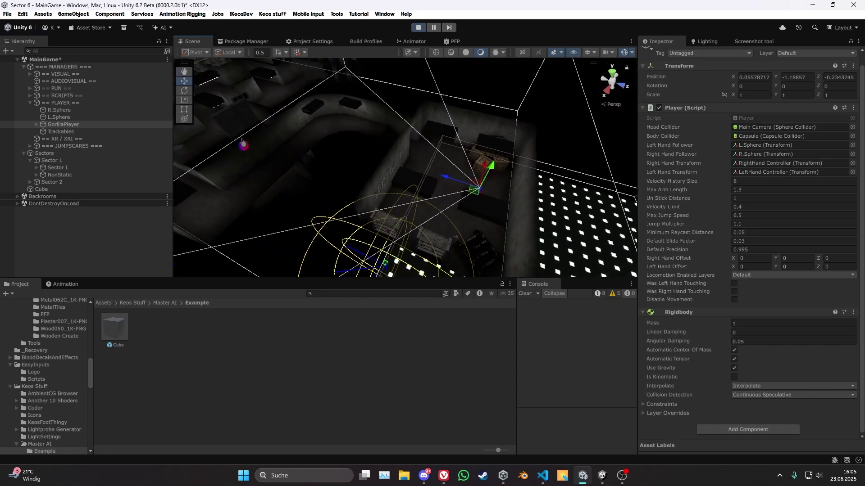
click(185, 119)
alt+drag(378, 158, 382, 135)
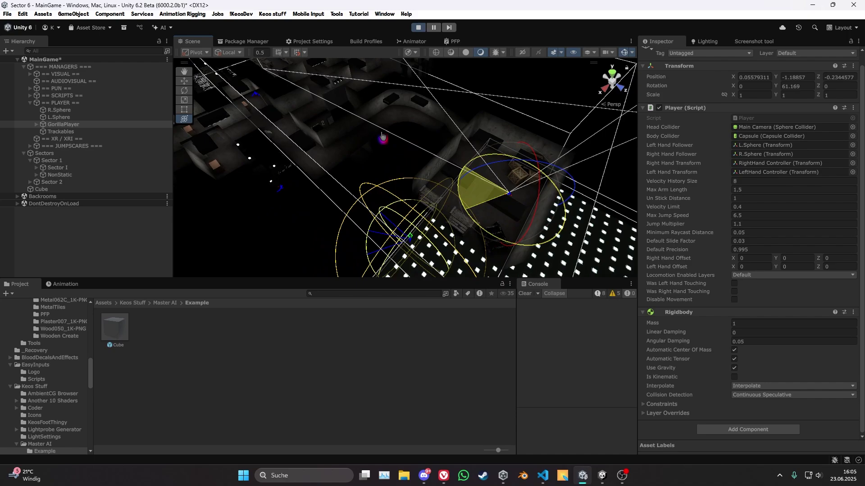
drag(382, 136, 365, 259)
- Select the Cube and set its Nav Mesh Agent Acceleration to 500
right_drag(394, 209, 351, 170)
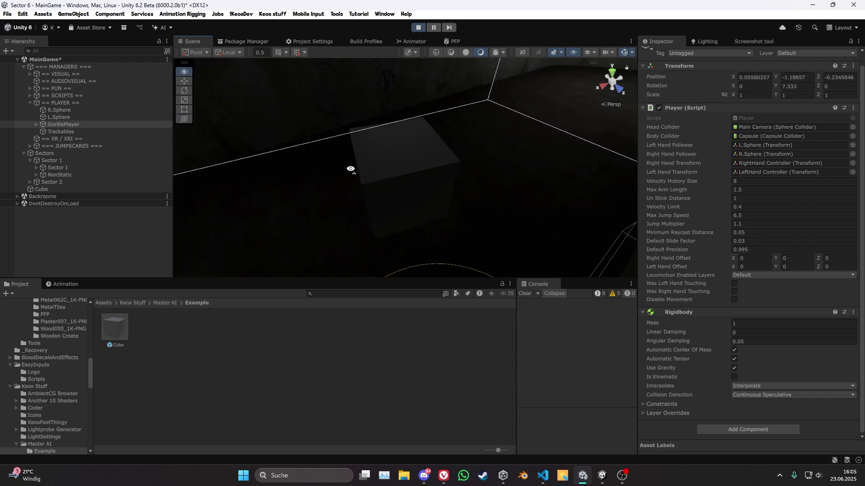
click(387, 174)
scroll(707, 222, down, 10)
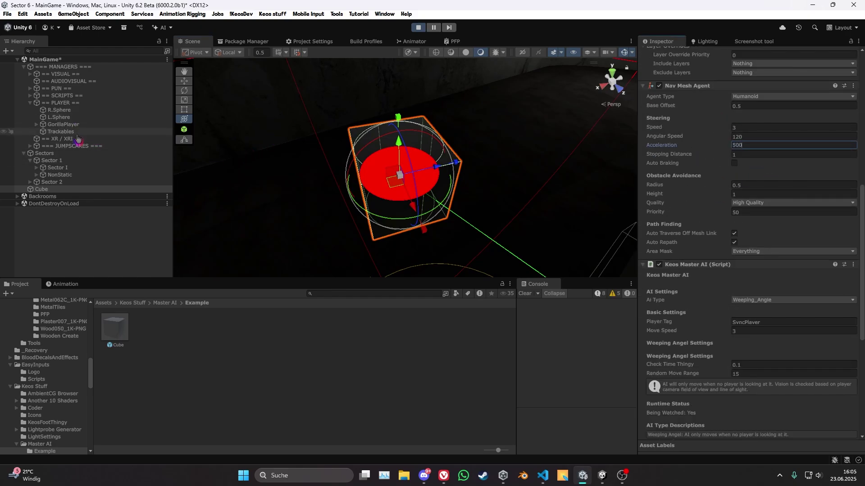
- Reselect GorillaPlayer and rotate it around its vertical axis to about 107°
click(72, 125)
right_drag(473, 155, 492, 209)
key(s)
drag(490, 225, 429, 150)
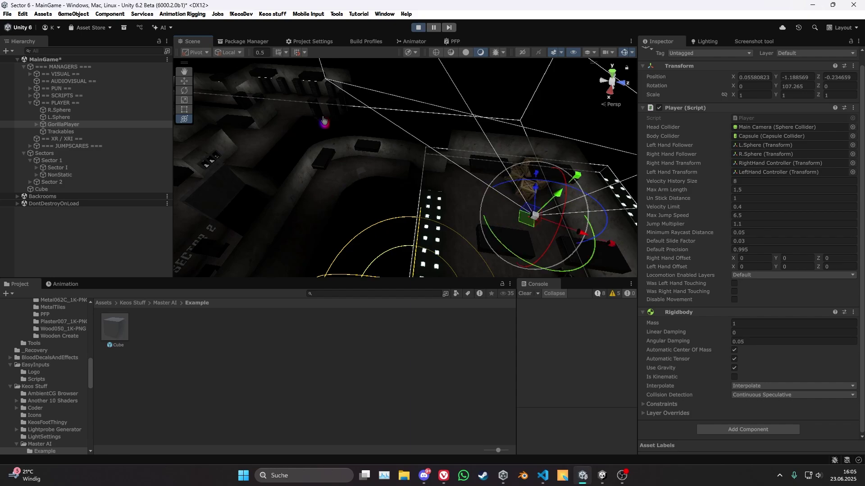
- Turn GorillaPlayer back and forth around its vertical axis to test the weeping angel behaviour, ending at about 32°
right_drag(324, 121, 530, 218)
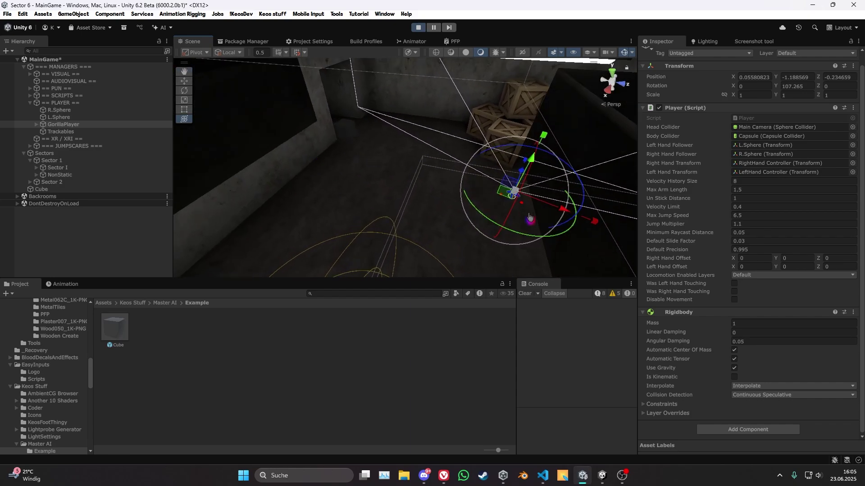
drag(480, 214, 588, 281)
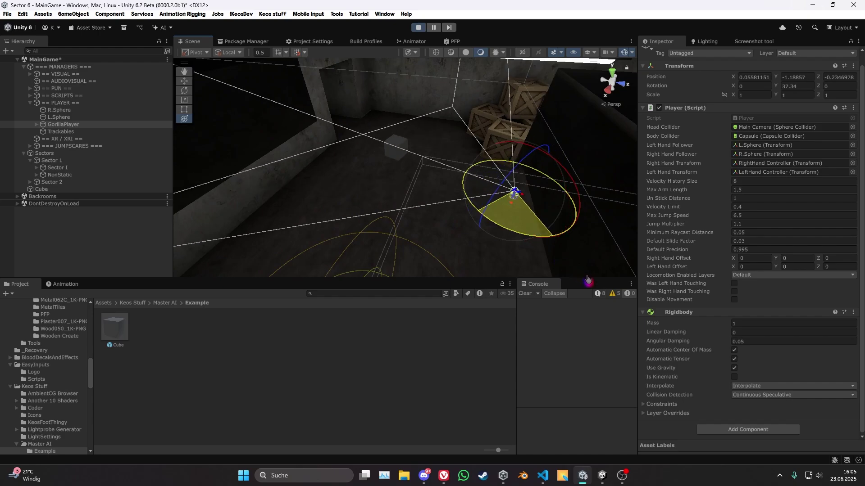
right_drag(518, 190, 204, 176)
key(s)
drag(474, 221, 391, 182)
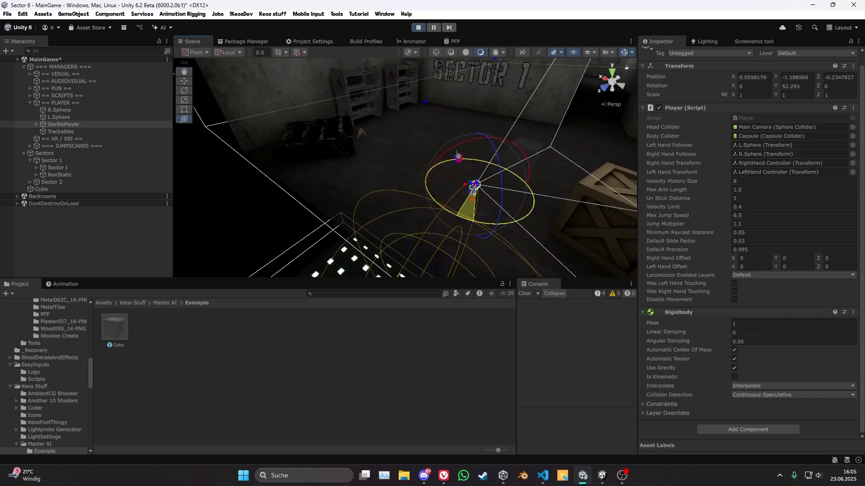
drag(458, 155, 484, 176)
- Select the Cube, check its Weeping_Angle settings and runtime status, and stop Play mode
right_drag(484, 176, 441, 159)
key(w)
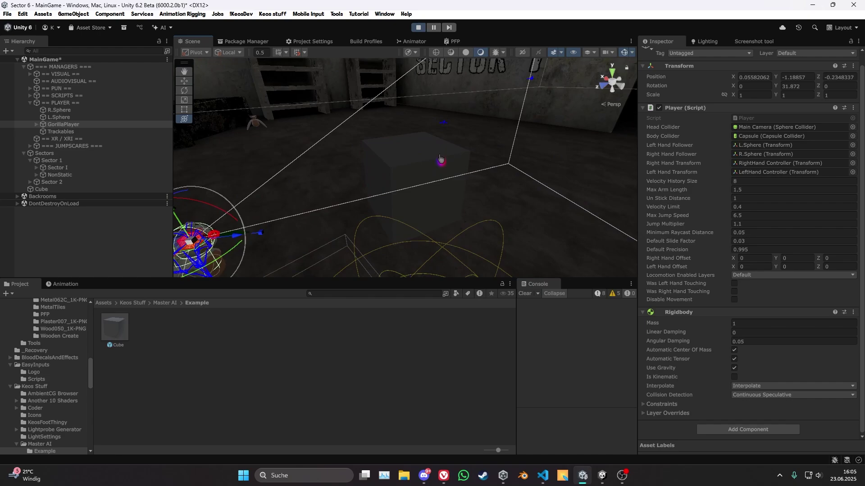
click(440, 157)
scroll(761, 189, down, 10)
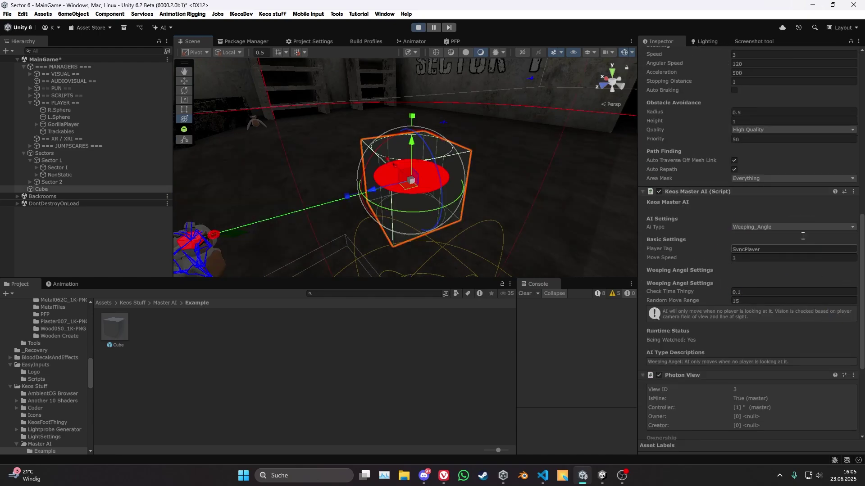
click(415, 24)
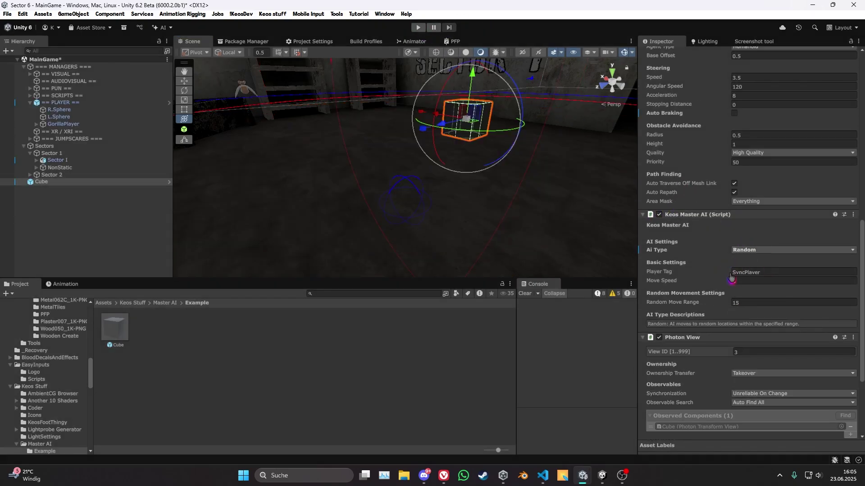
- Set the Cube's AI Type to Radius and review its Radius Chase Settings
right_drag(471, 218, 412, 113)
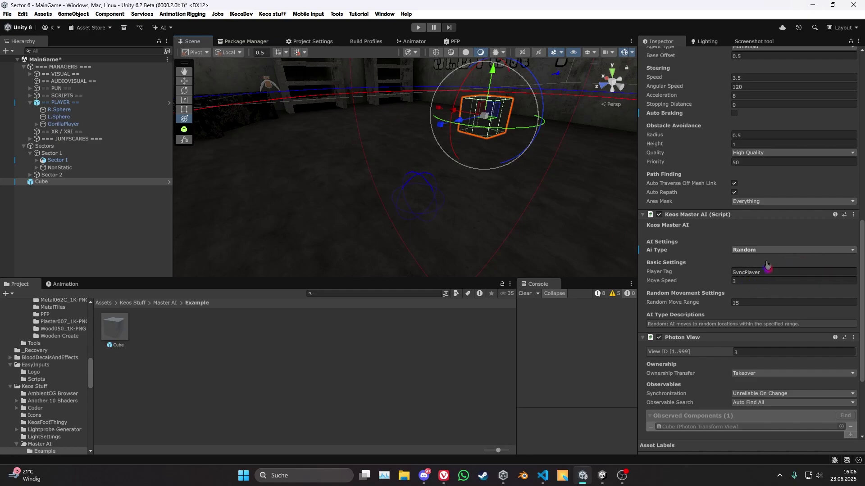
click(760, 253)
click(766, 270)
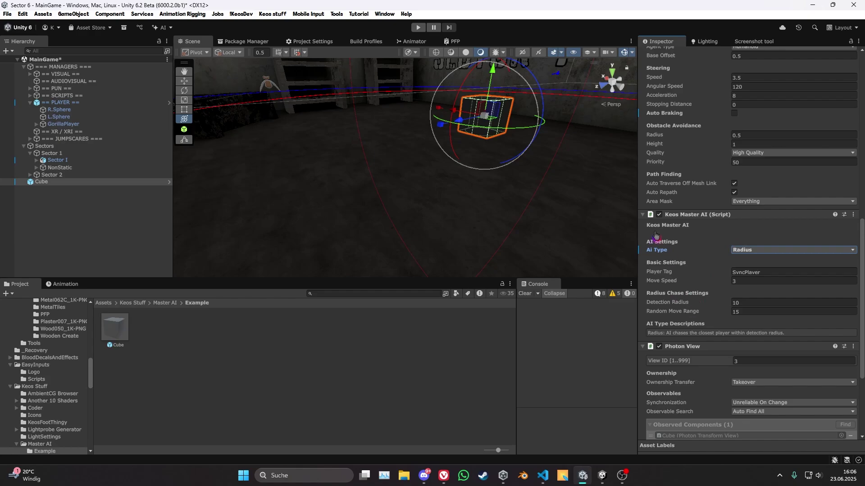
right_drag(503, 193, 484, 210)
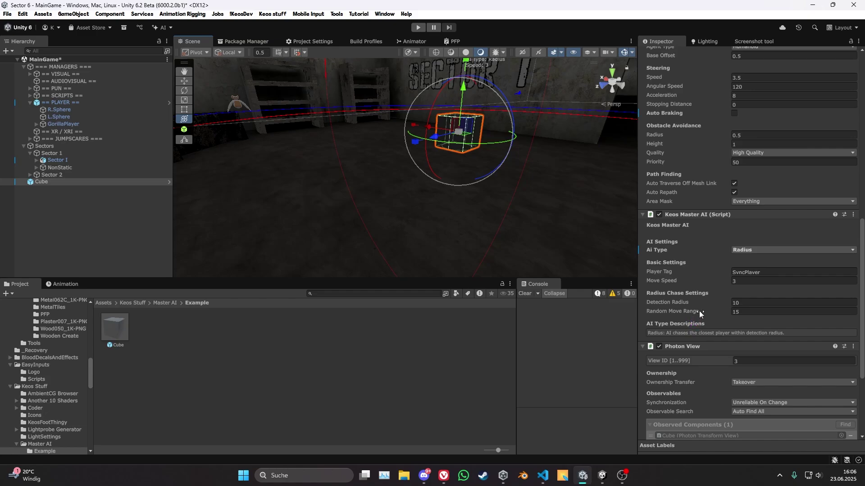
- Set the Cube's AI Type to Raycast, review its chase settings and frame the Cube
click(742, 249)
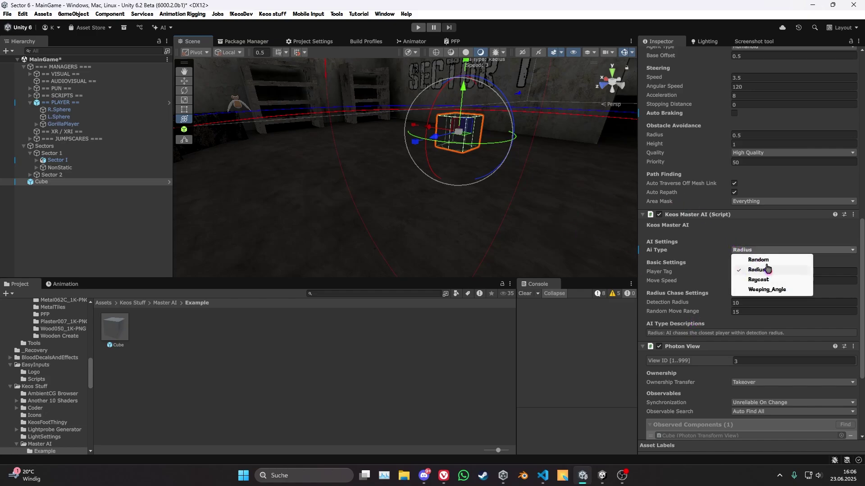
click(765, 279)
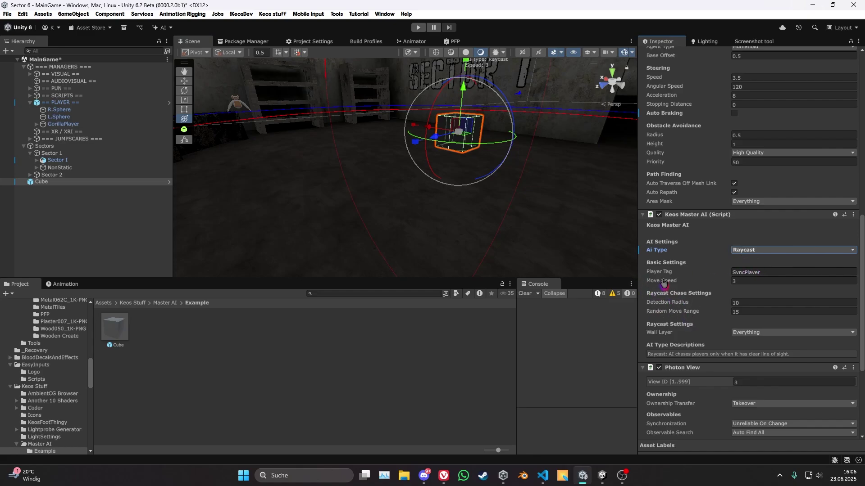
right_drag(570, 222, 442, 212)
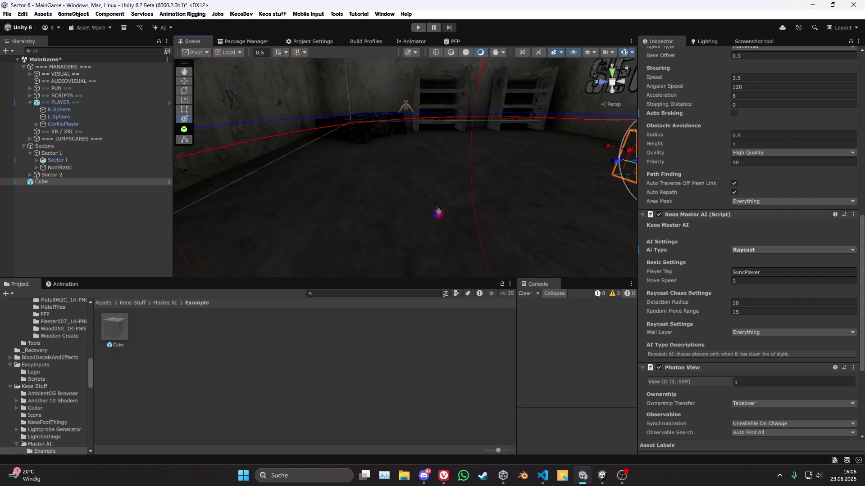
key(f)
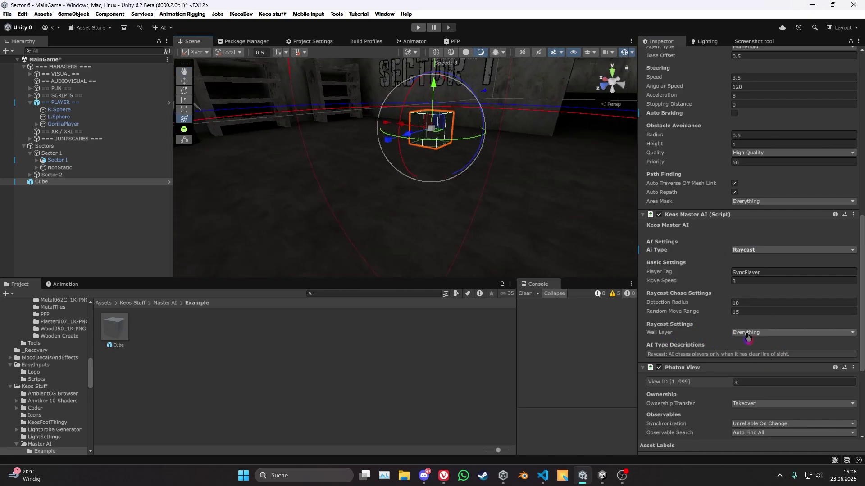
- Restrict the Cube's raycast Wall Layer to Default by clearing all layers and enabling only that one
click(747, 334)
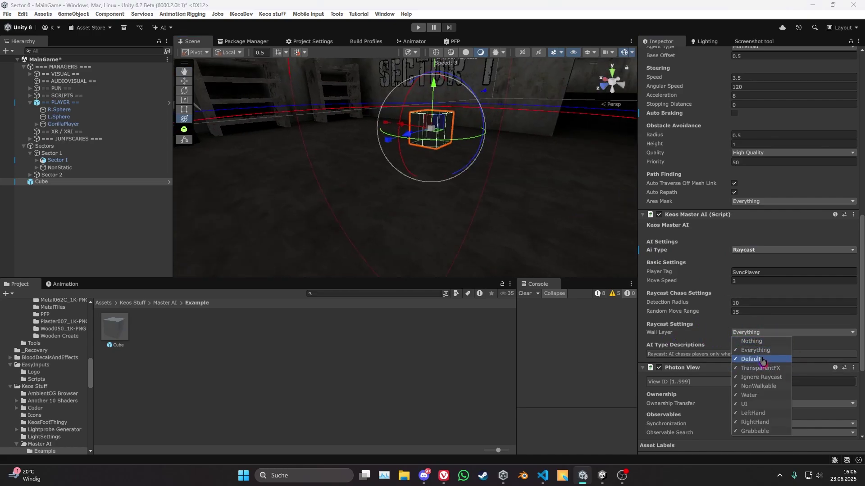
click(761, 360)
click(764, 343)
click(760, 360)
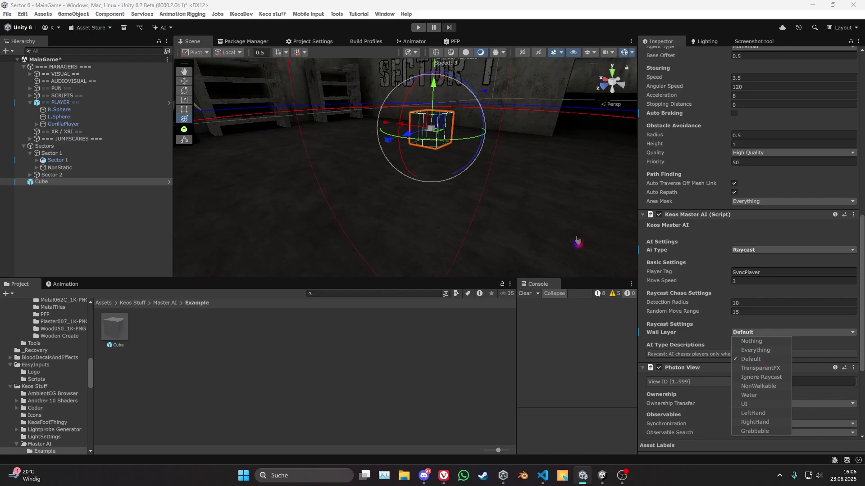
- Select the Sector I room mesh and inspect its assigned layer
right_drag(577, 237, 505, 185)
click(505, 185)
scroll(780, 195, up, 6)
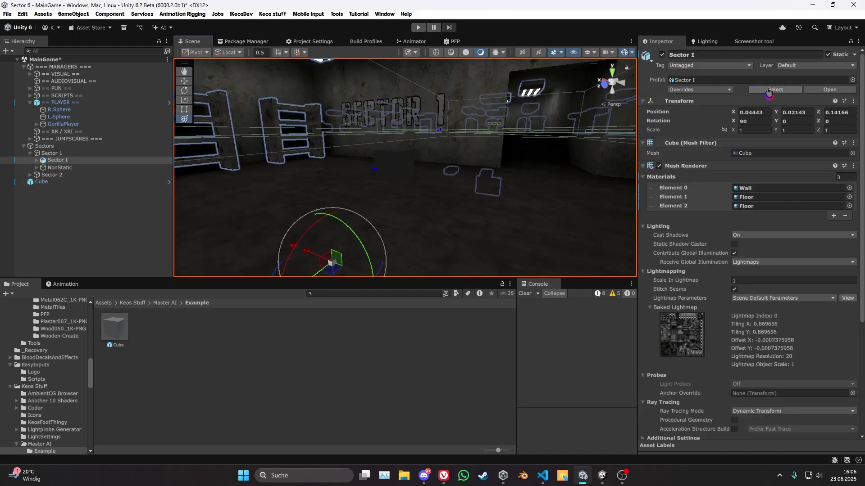
- Set the Cube's AI Type to Weeping_Angle and review its Weeping Angel Settings
scroll(772, 145, down, 3)
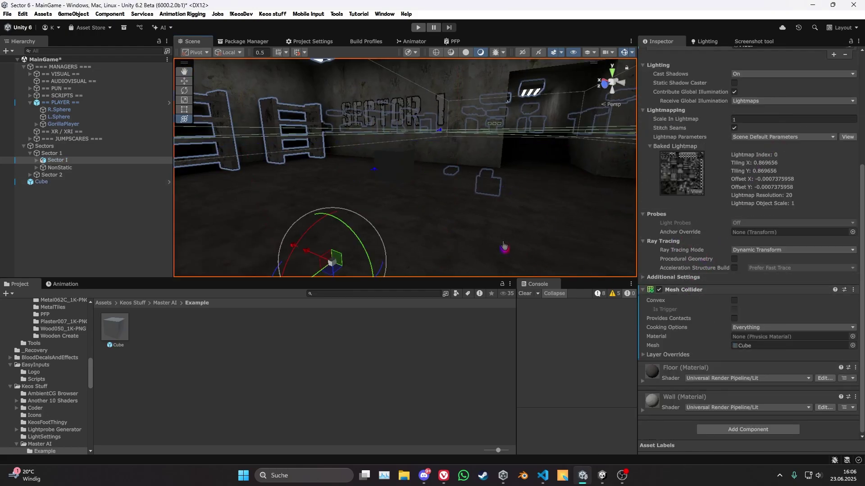
click(392, 166)
scroll(789, 238, down, 10)
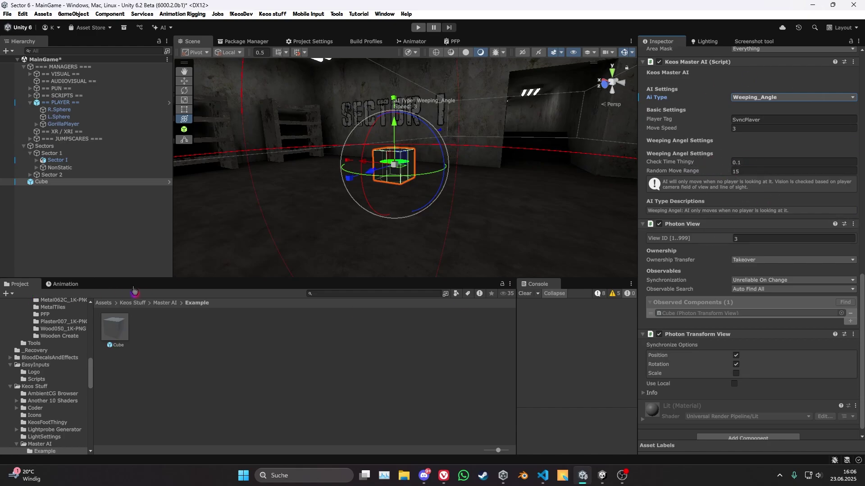
- Find the Player prefab in Assets/Resources/PhotonVR and open it for editing
click(103, 303)
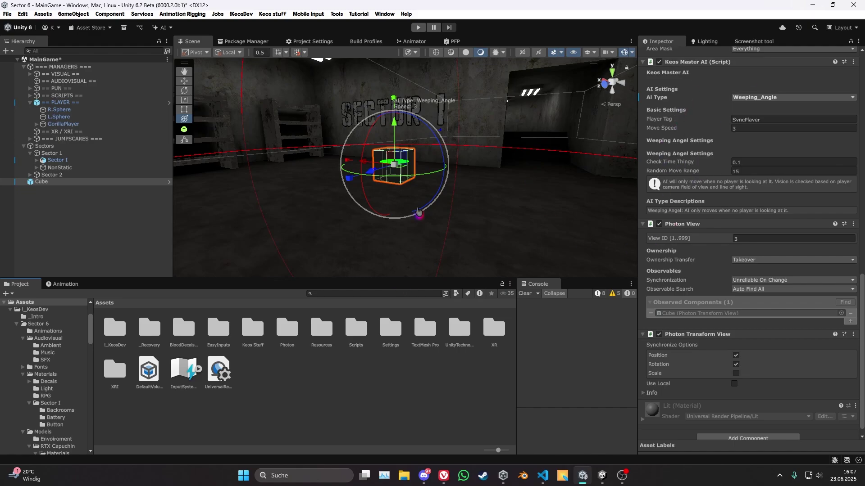
right_drag(417, 213, 475, 165)
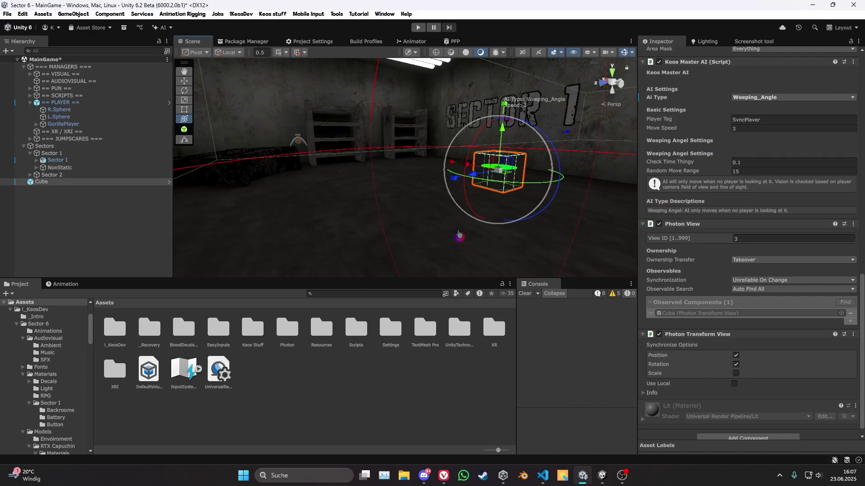
double_click(328, 332)
double_click(193, 338)
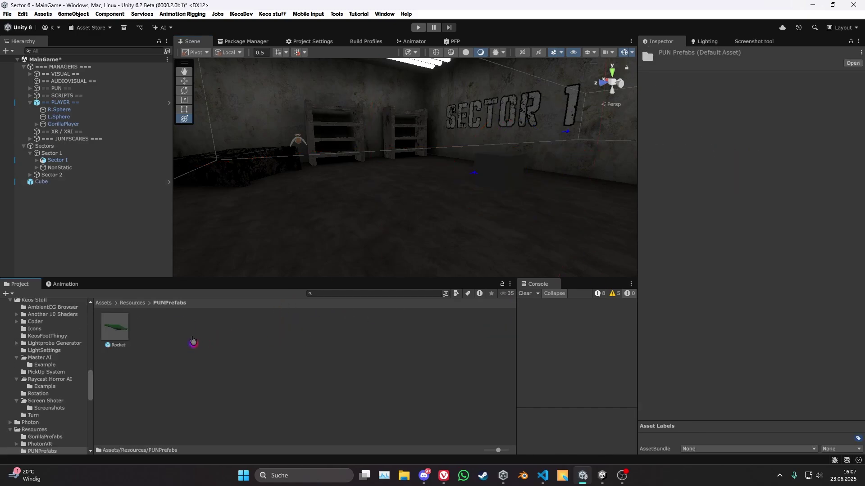
click(135, 304)
double_click(148, 328)
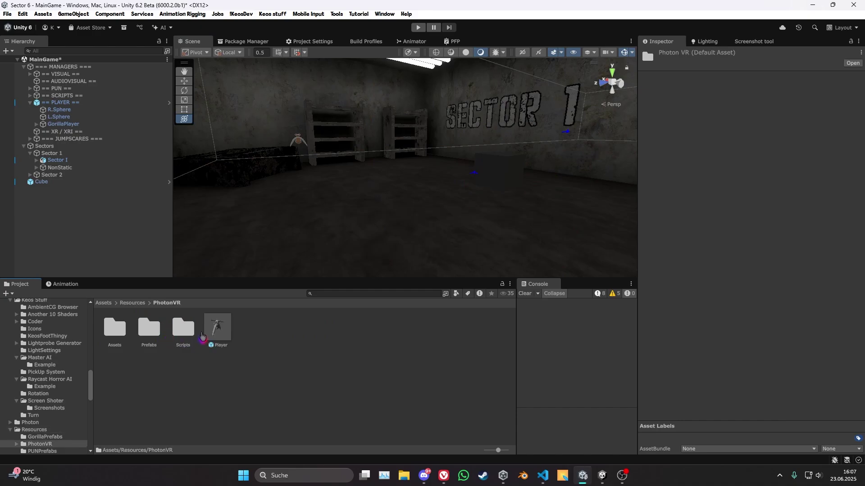
click(217, 332)
double_click(216, 333)
- Check the tag assigned to the Player prefab's Head object and return to the MainGame scene
click(61, 93)
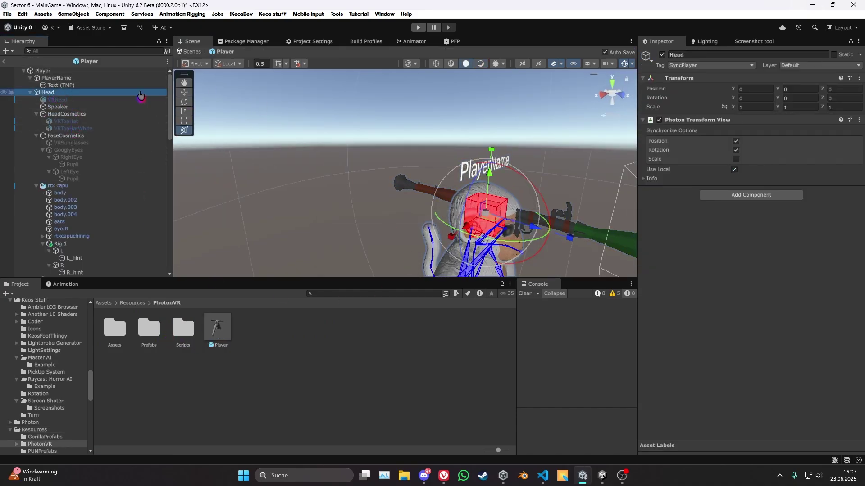
click(685, 66)
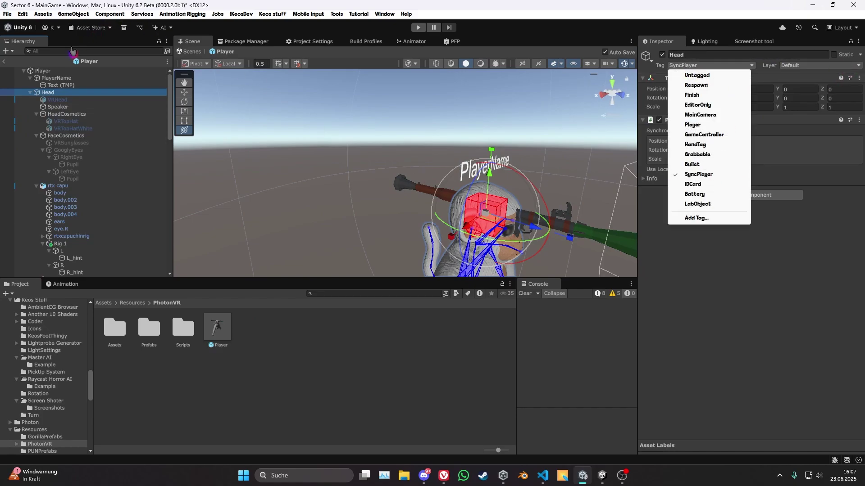
click(5, 61)
click(5, 62)
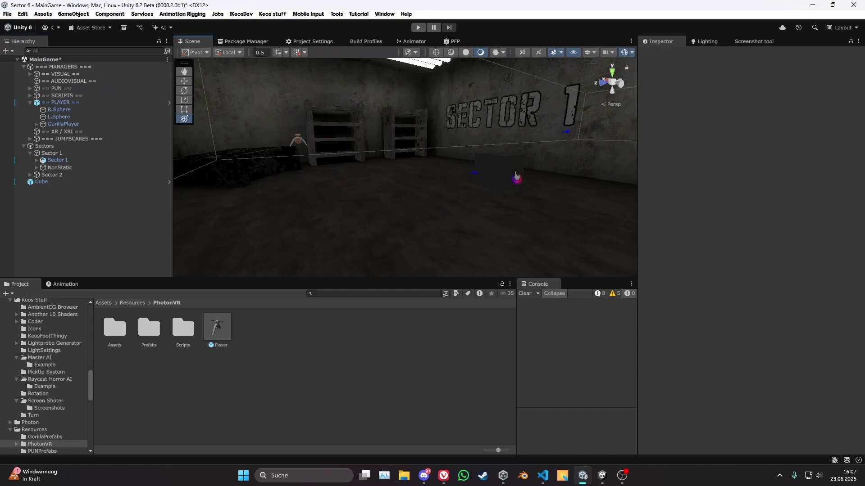
- Select the Cube and examine the Player Tag entry of its Keos Master AI script
click(514, 176)
scroll(753, 217, down, 15)
click(735, 139)
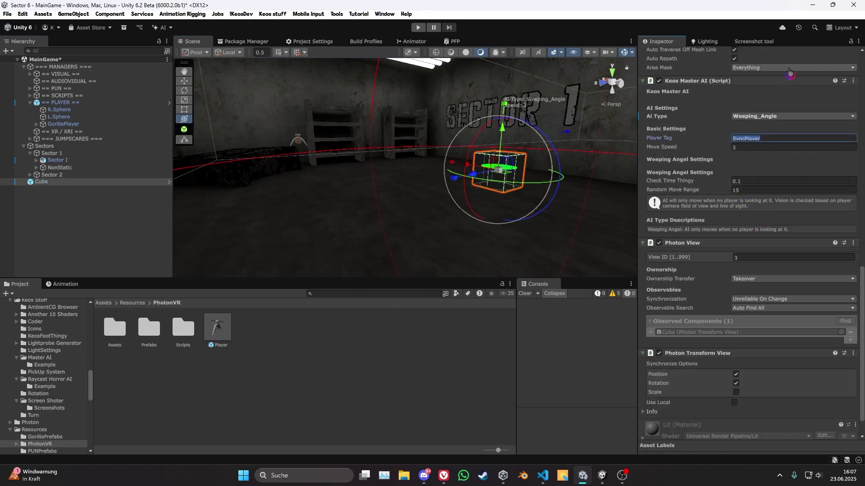
- Open the Player prefab and add a Camera as a child of its Head object
double_click(217, 325)
click(57, 93)
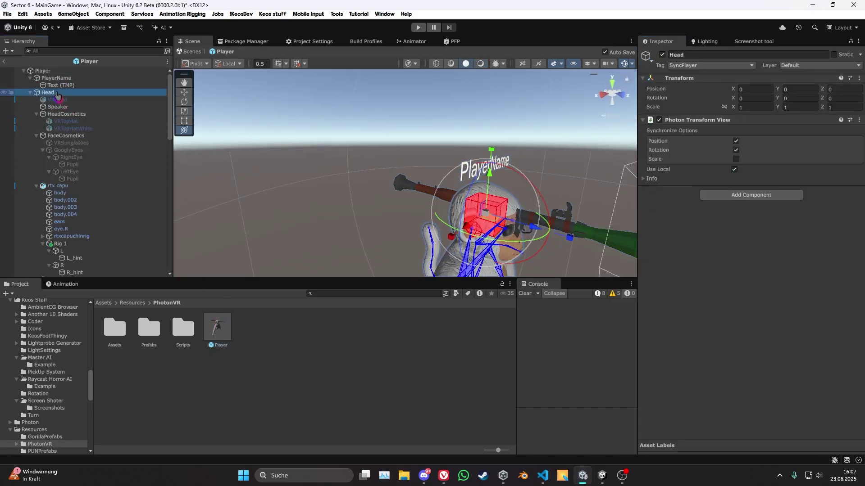
right_click(57, 93)
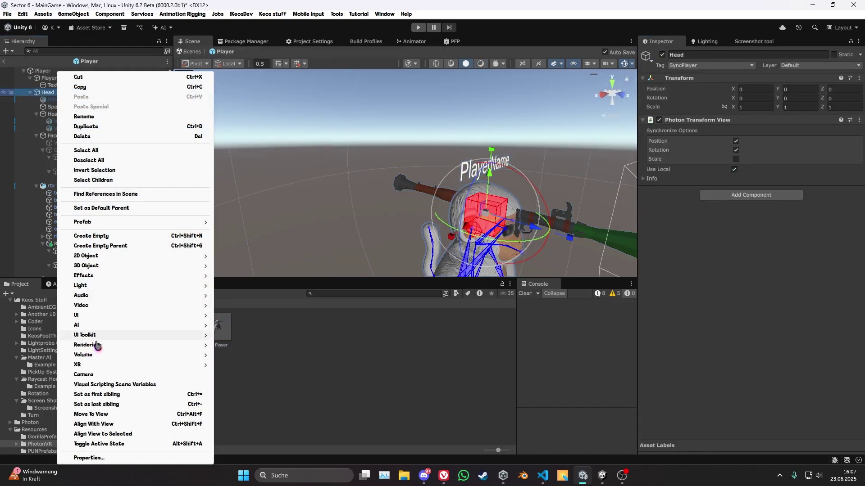
click(92, 375)
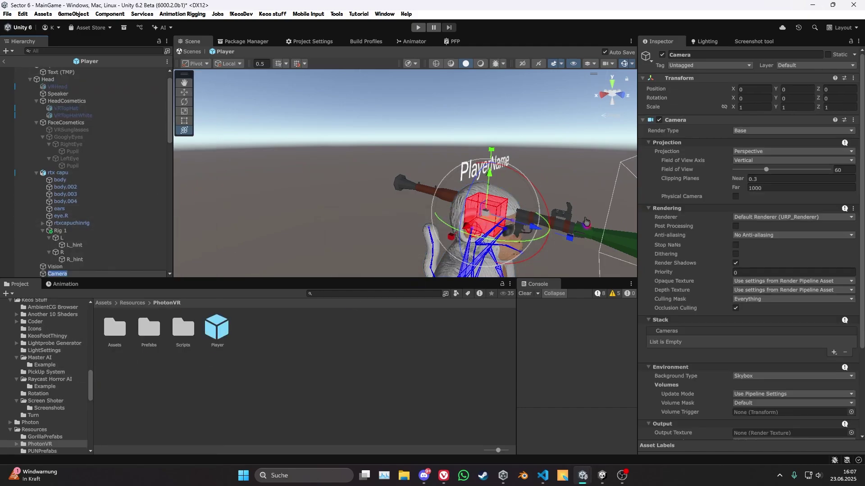
- Inspect the new Camera's placement on the head and its component settings, and return to the MainGame scene
right_drag(586, 222, 594, 82)
right_drag(464, 166, 464, 166)
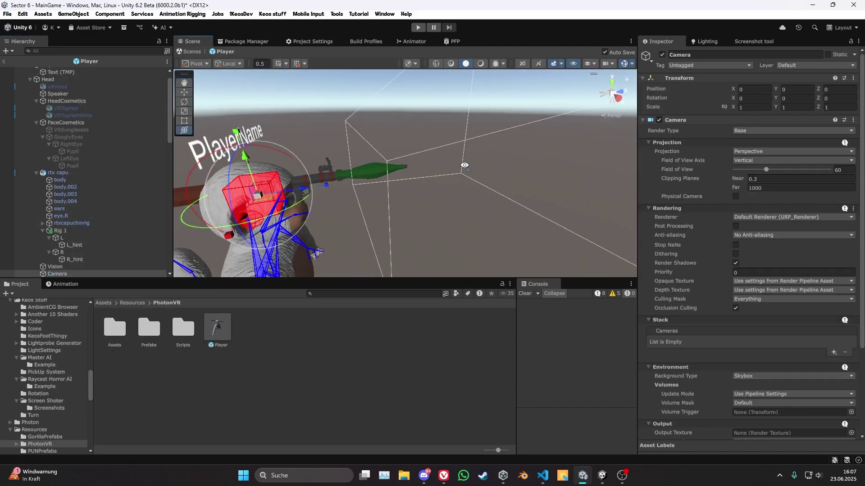
key(f)
scroll(784, 174, down, 5)
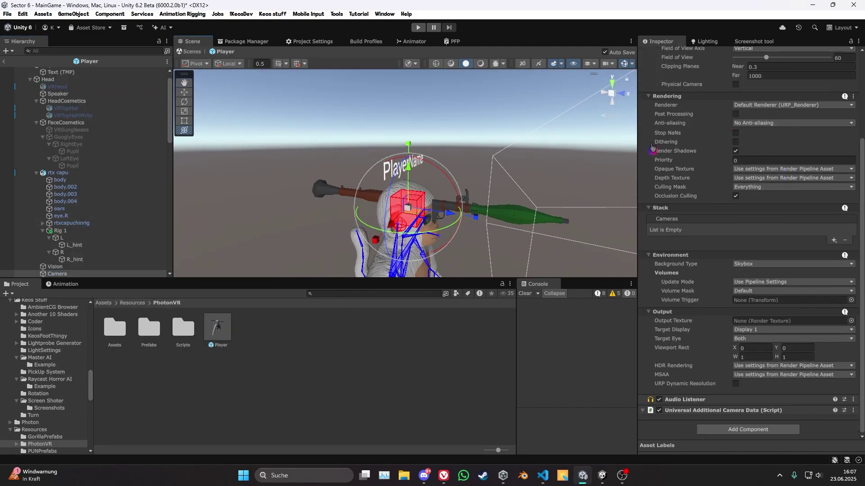
click(8, 61)
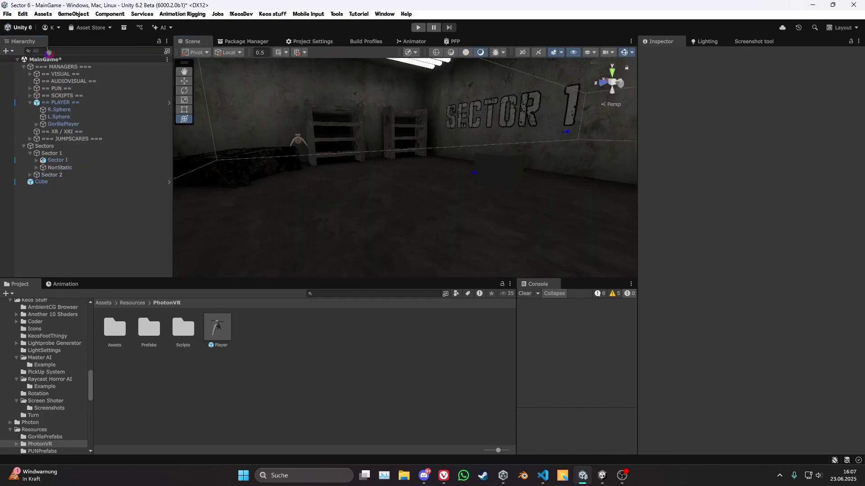
- Run the scene in Play mode, close the Game window and inspect the spawned player in the Scene view
click(417, 29)
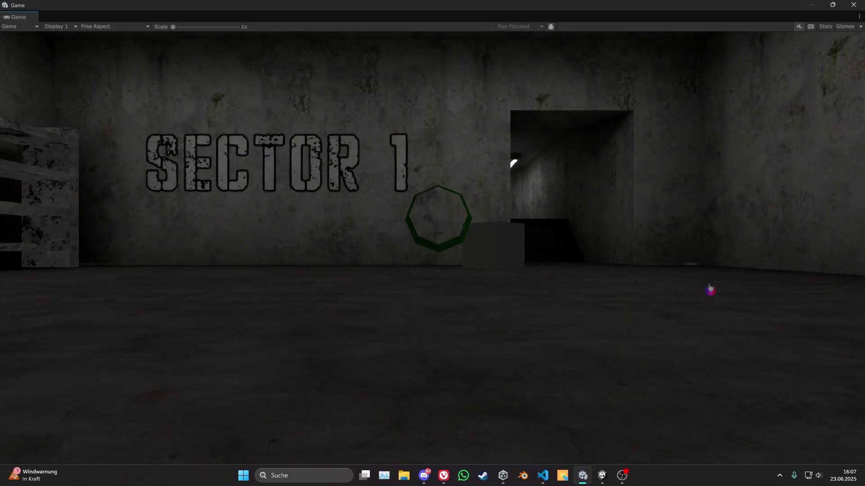
click(849, 6)
right_drag(473, 194, 426, 144)
key(w)
key(ctrl+2)
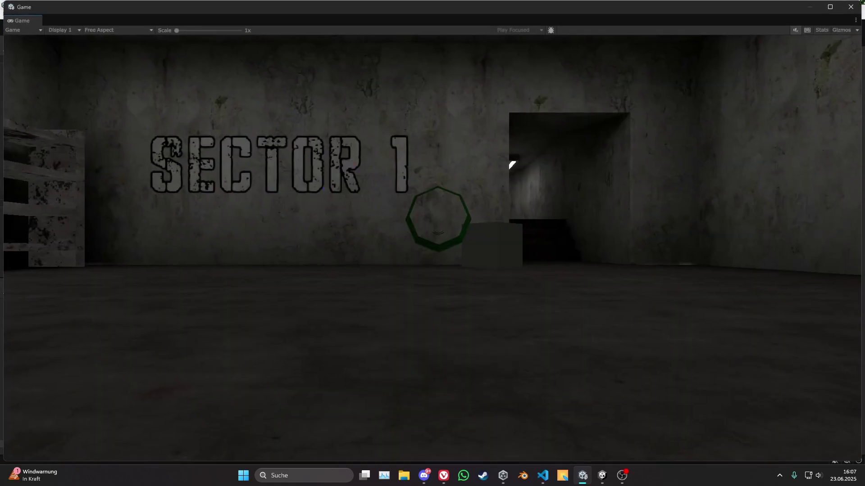
click(850, 5)
right_drag(567, 130, 428, 123)
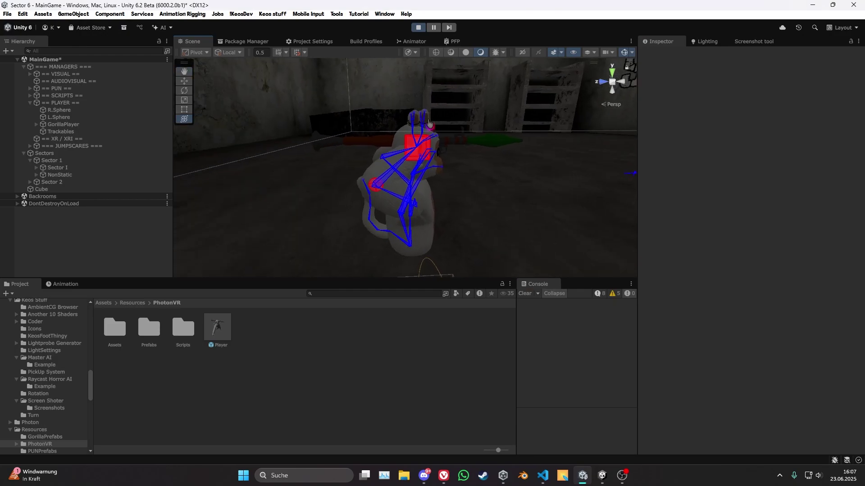
- Leave Play mode and reopen the Player prefab to find the Camera in its hierarchy
double_click(218, 328)
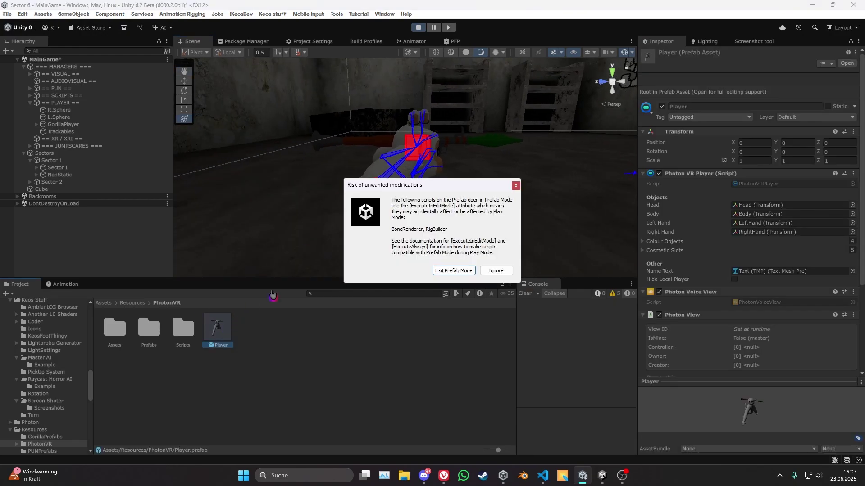
click(455, 270)
double_click(219, 343)
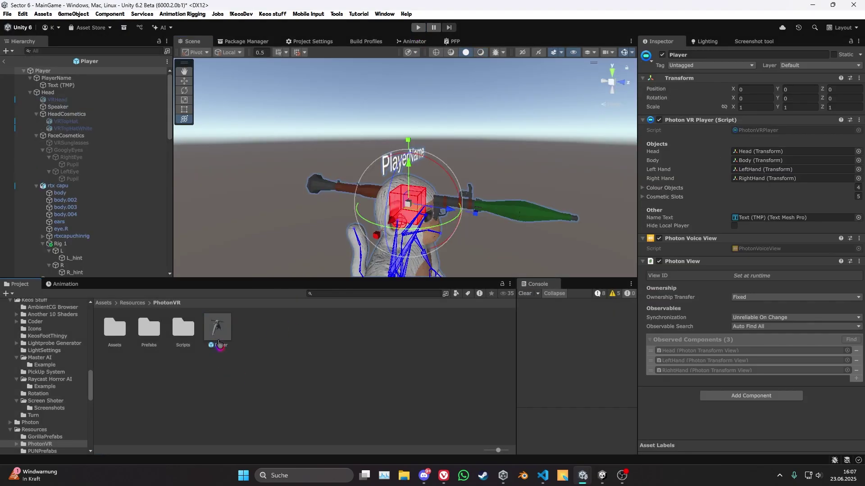
scroll(72, 225, down, 6)
scroll(59, 160, up, 3)
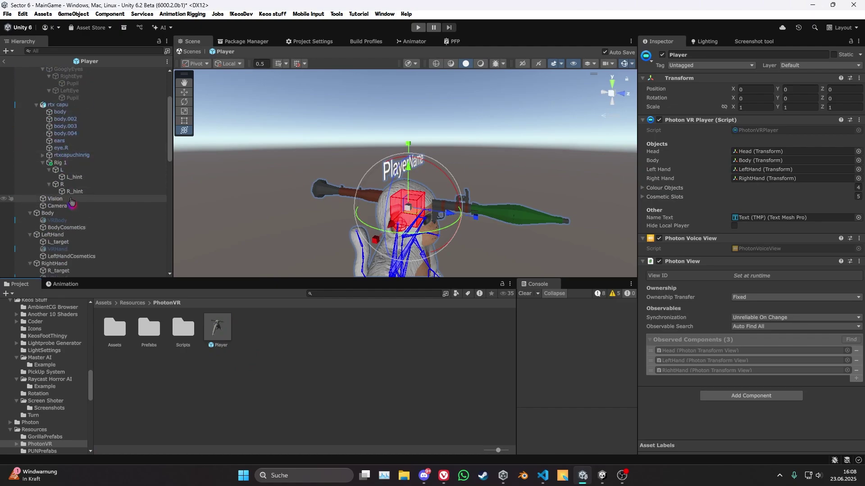
- Set the Target Display of the Player prefab's Camera to Display 8
click(71, 205)
right_drag(493, 207, 518, 202)
scroll(718, 228, down, 5)
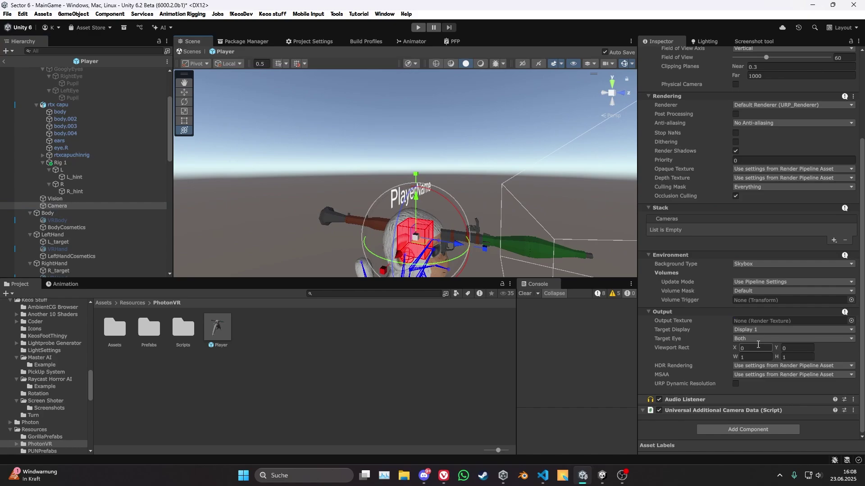
click(756, 333)
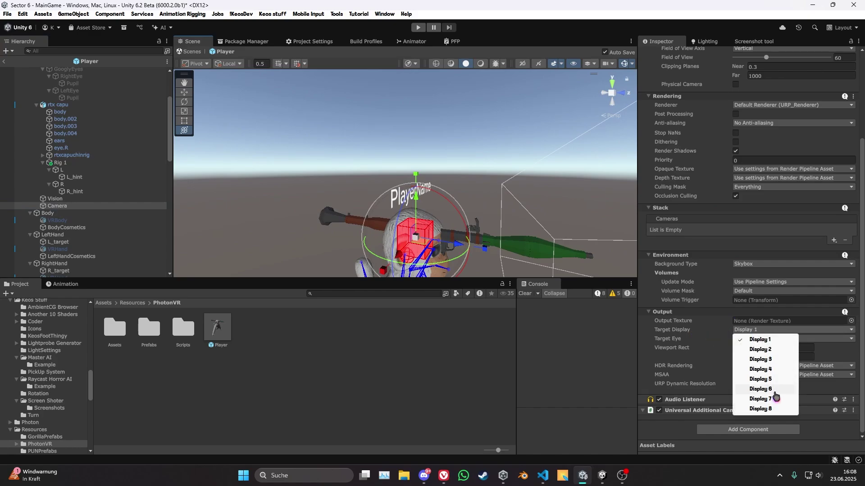
click(762, 408)
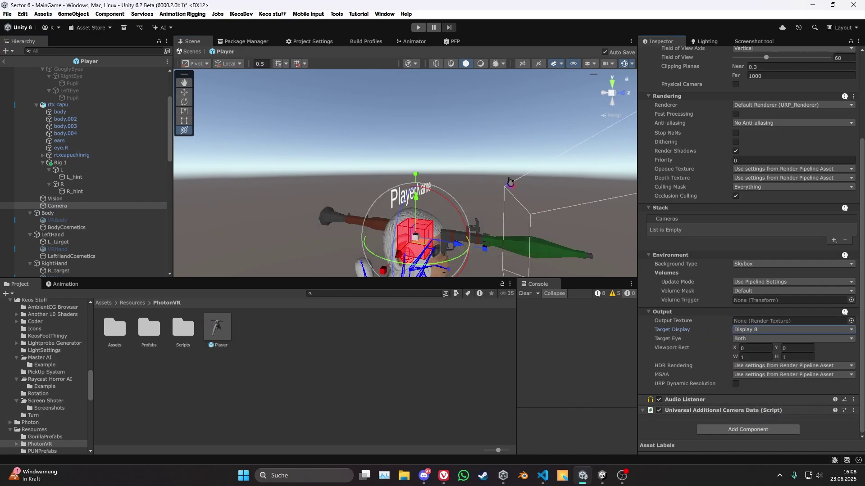
- Delete the Camera from the Player prefab and return to the MainGame scene
click(75, 207)
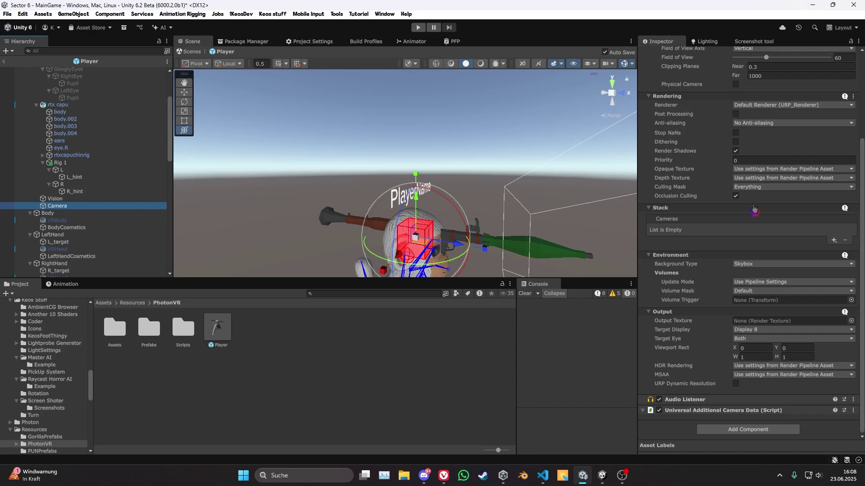
key(Delete)
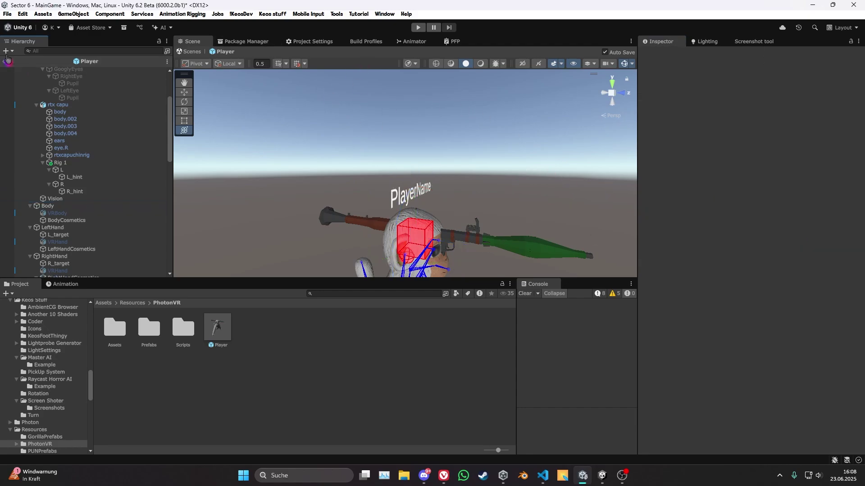
click(4, 61)
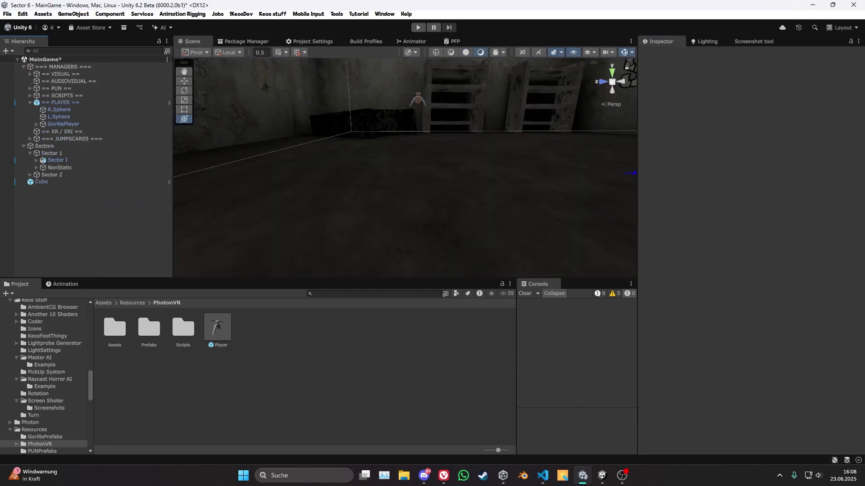